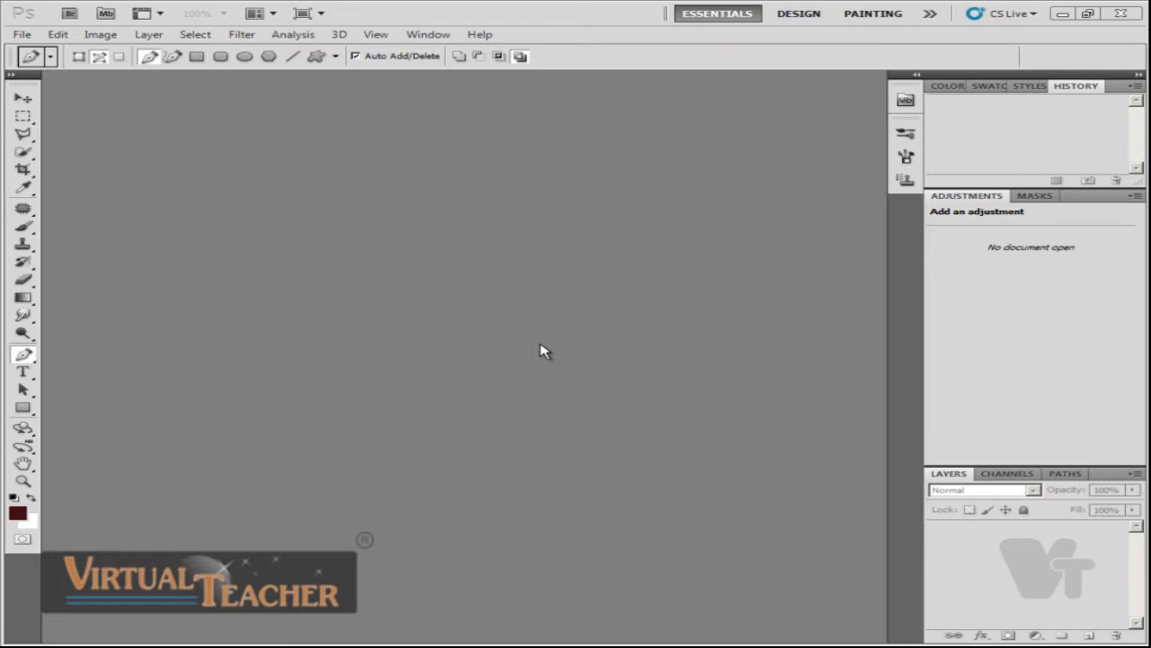
Step: Open Photoshop's File menu to reach the Browse in Bridge command
click(29, 34)
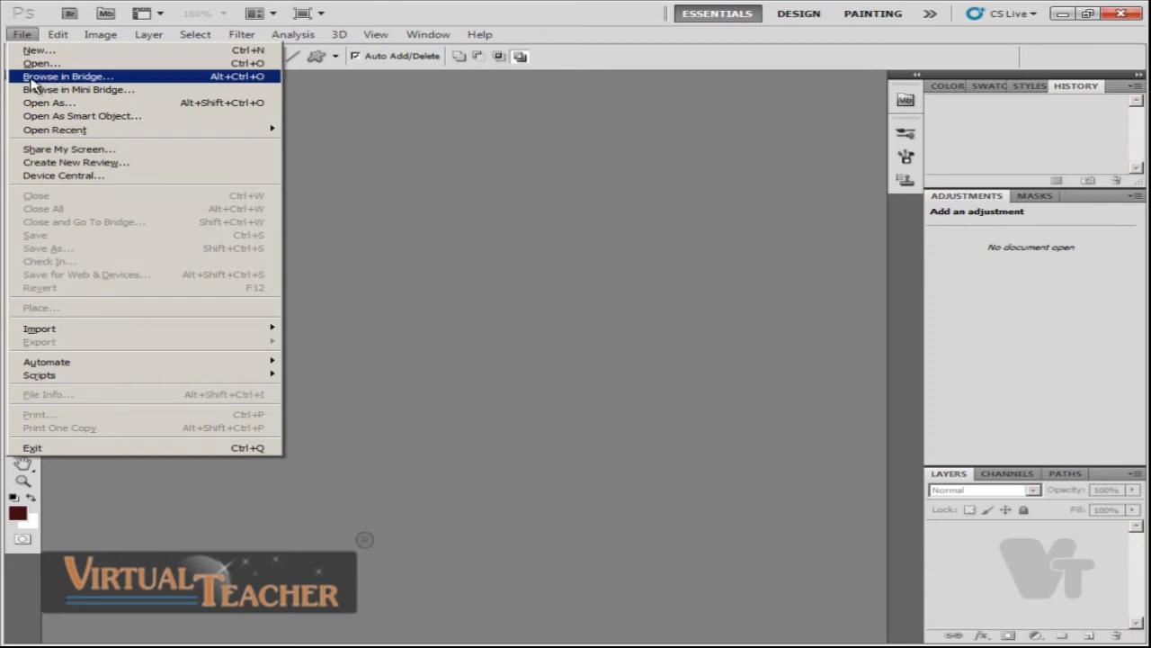
Step: Browse in Bridge, then go through Computer and Desktop into the Photos folder
click(92, 79)
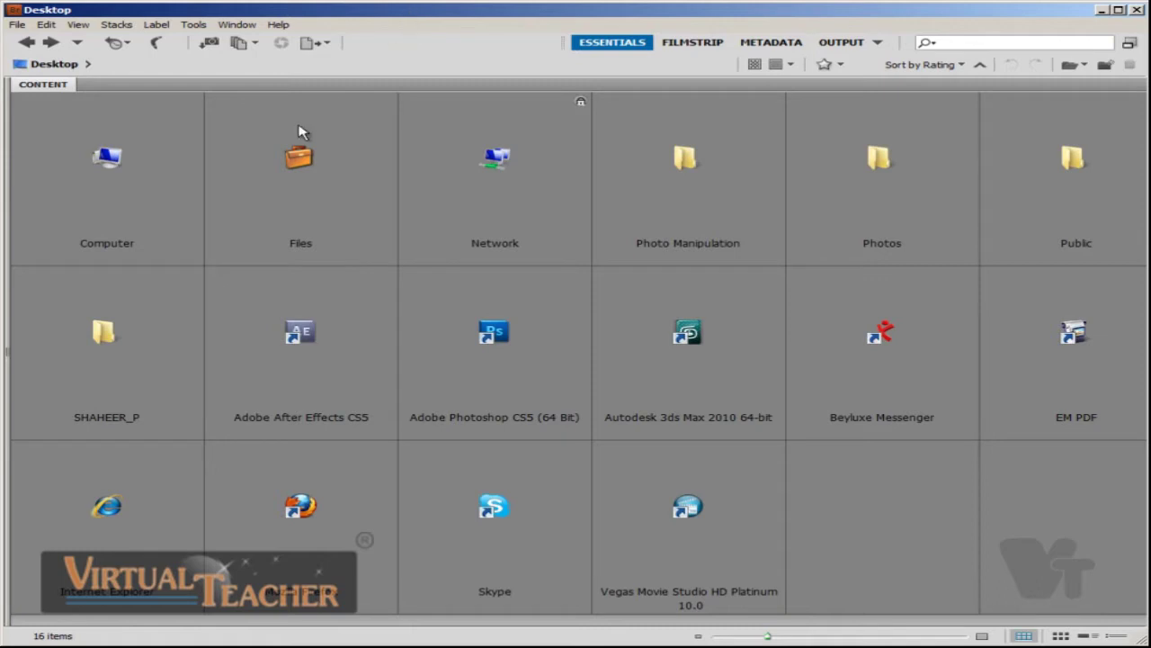
double_click(105, 187)
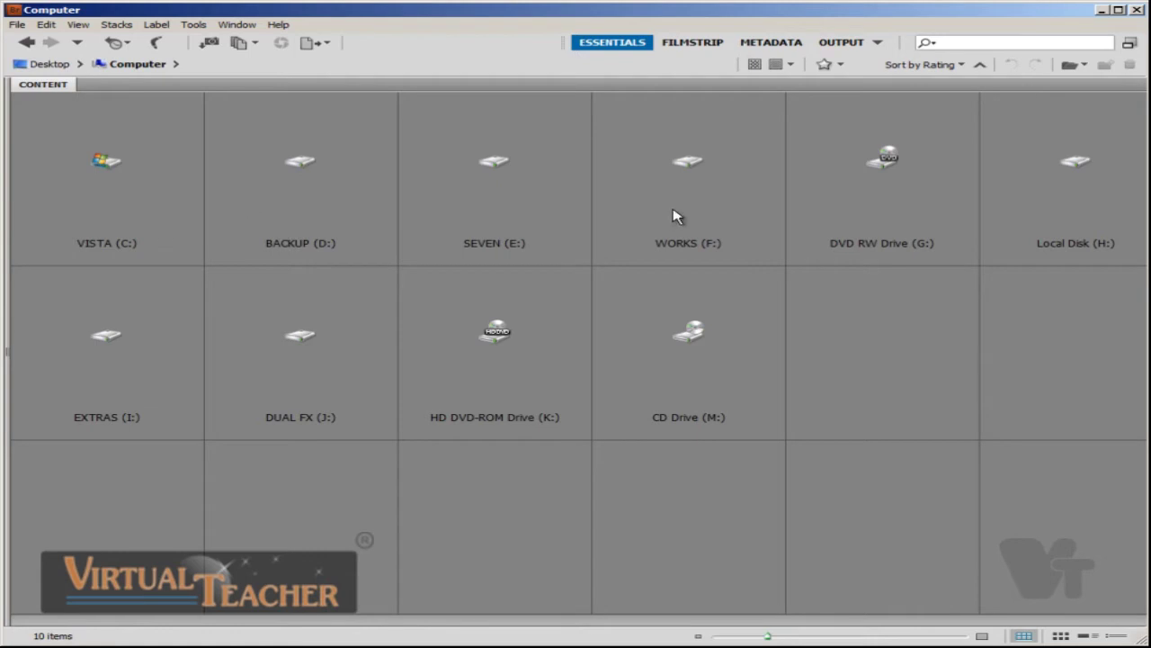
click(54, 66)
double_click(896, 206)
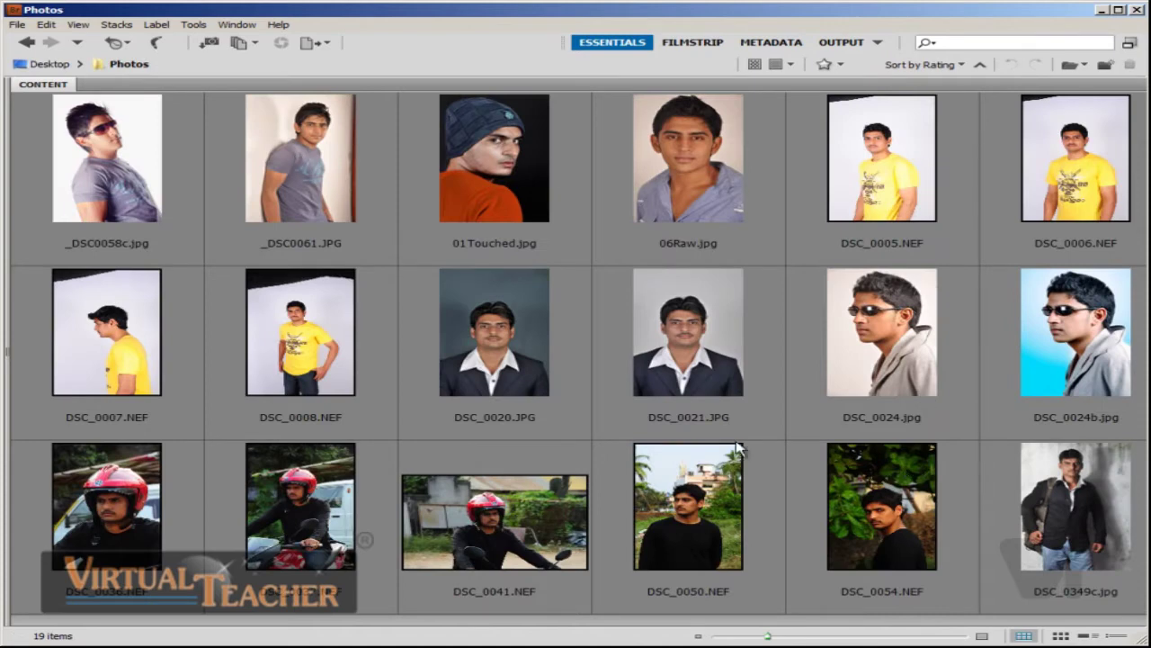
Step: Switch to the Filmstrip workspace and preview the first photos through 06Raw.jpg
click(880, 44)
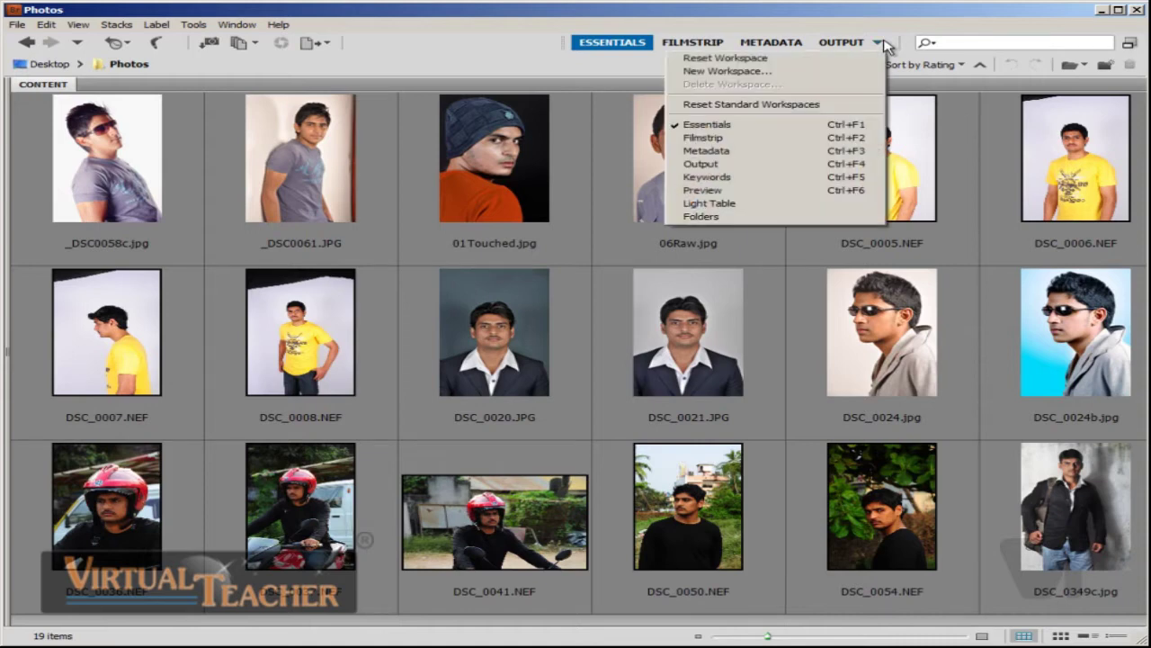
click(802, 137)
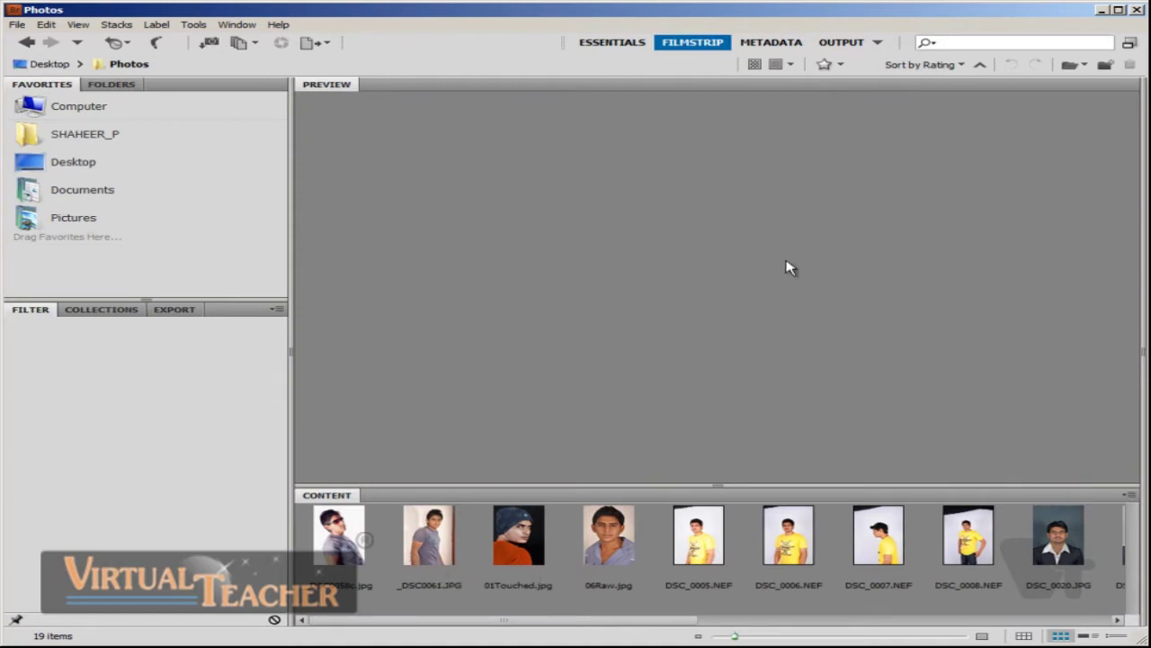
click(355, 537)
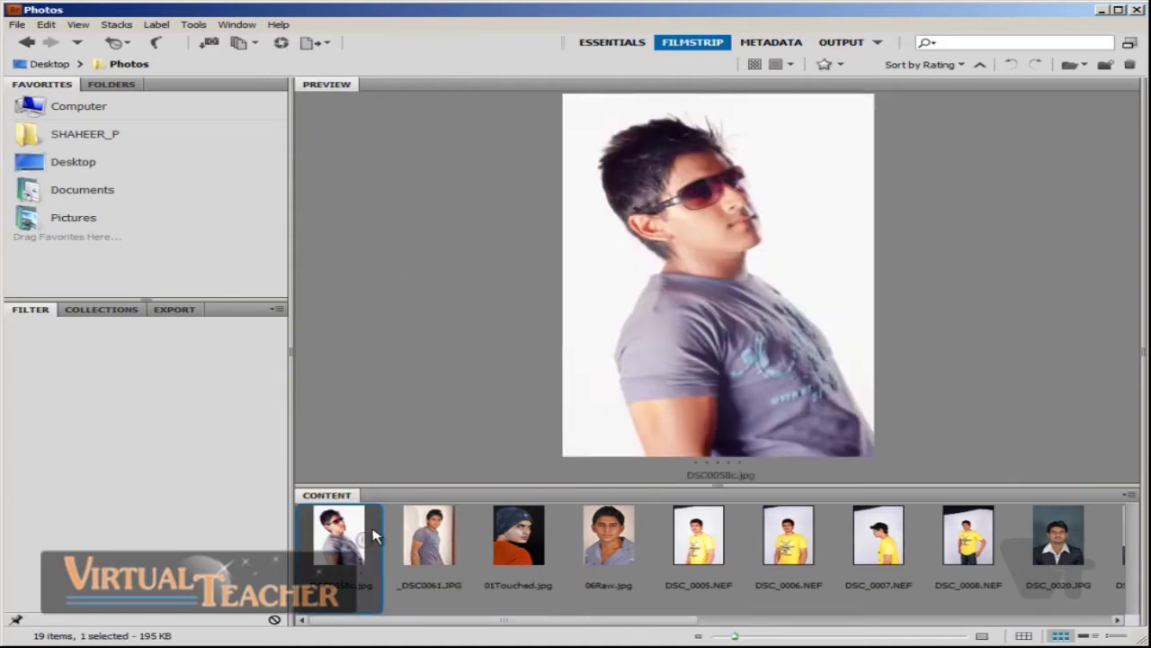
click(452, 538)
click(531, 544)
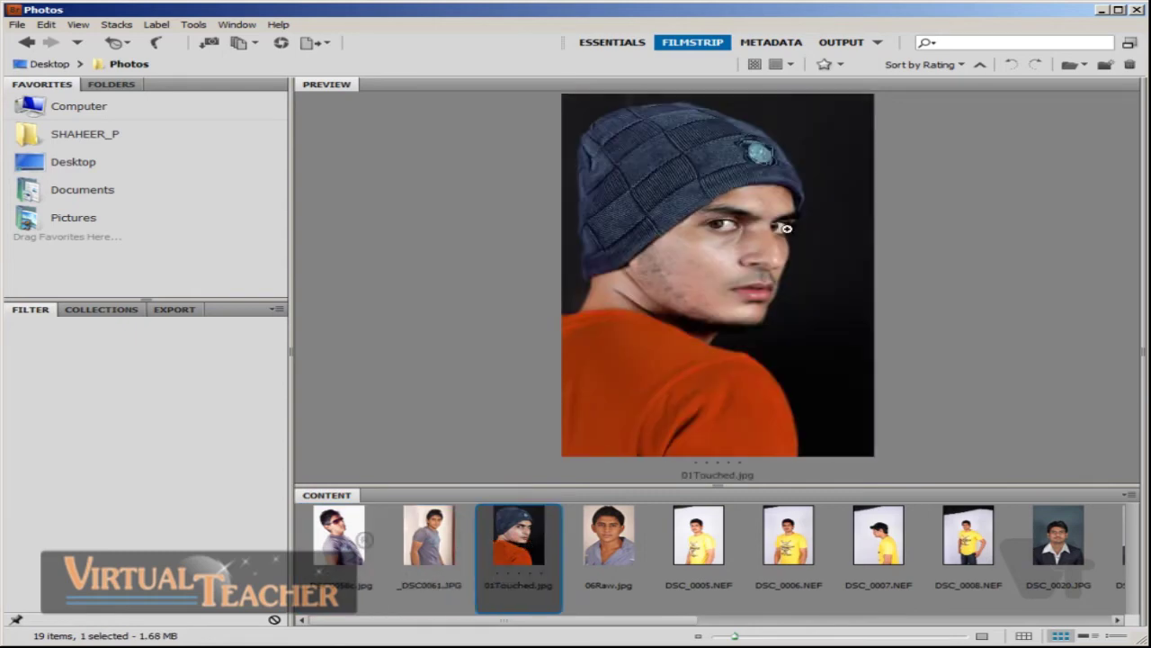
click(619, 549)
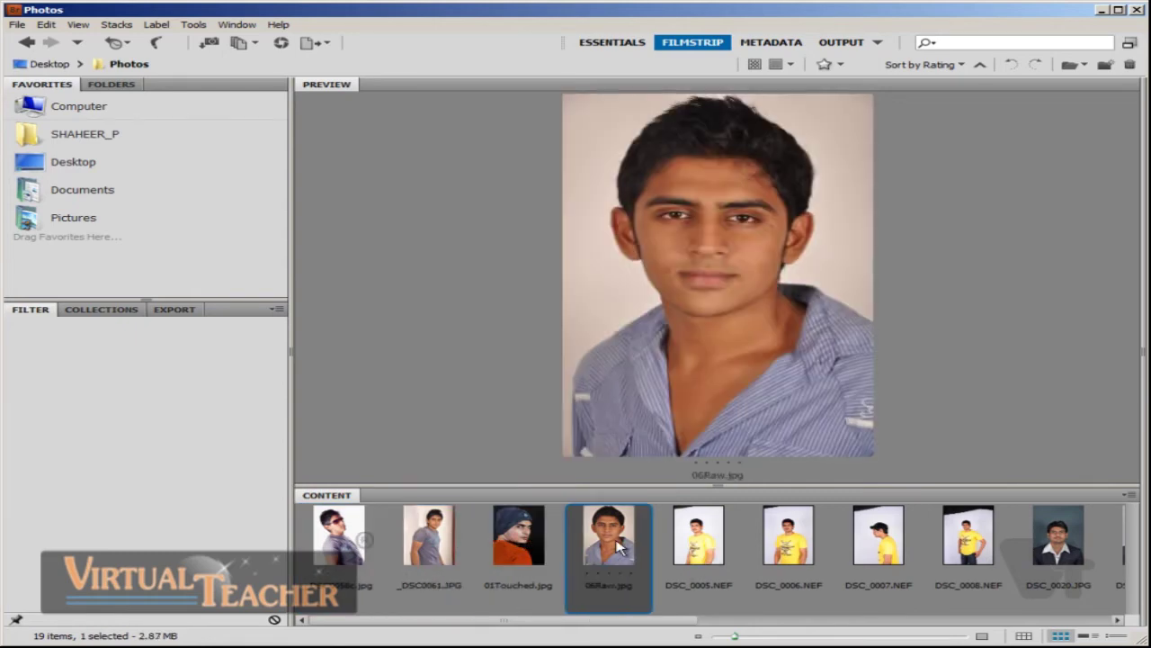
Step: Loupe-magnify several spots on 06Raw.jpg's face, then preview 01Touched.jpg magnified
click(739, 253)
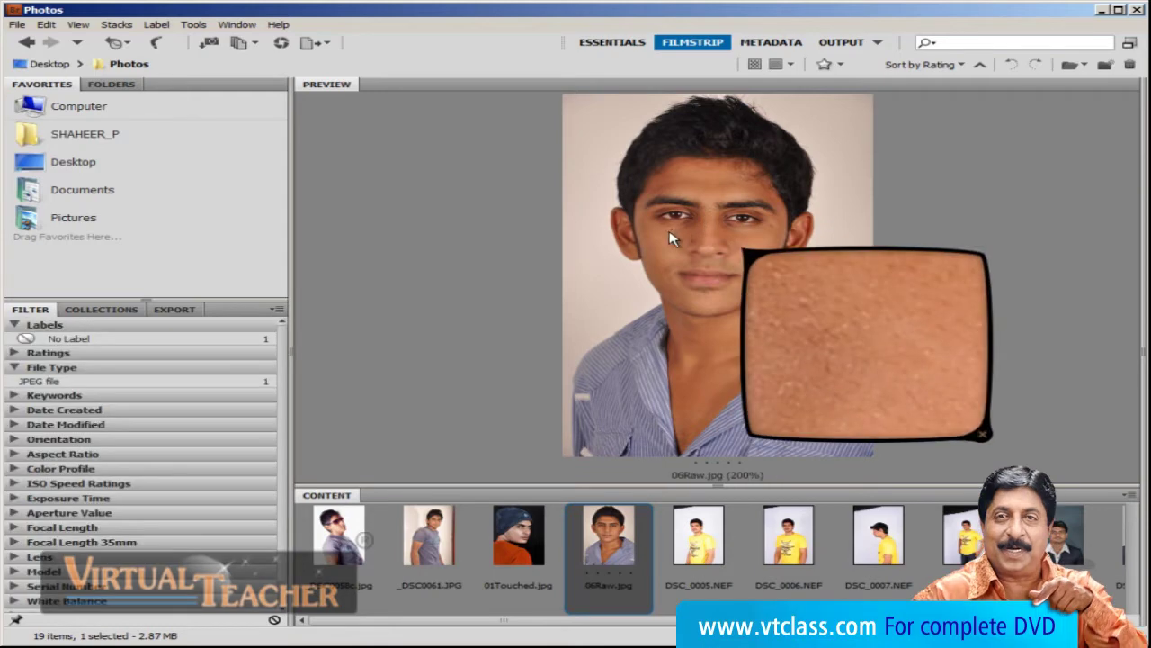
click(671, 239)
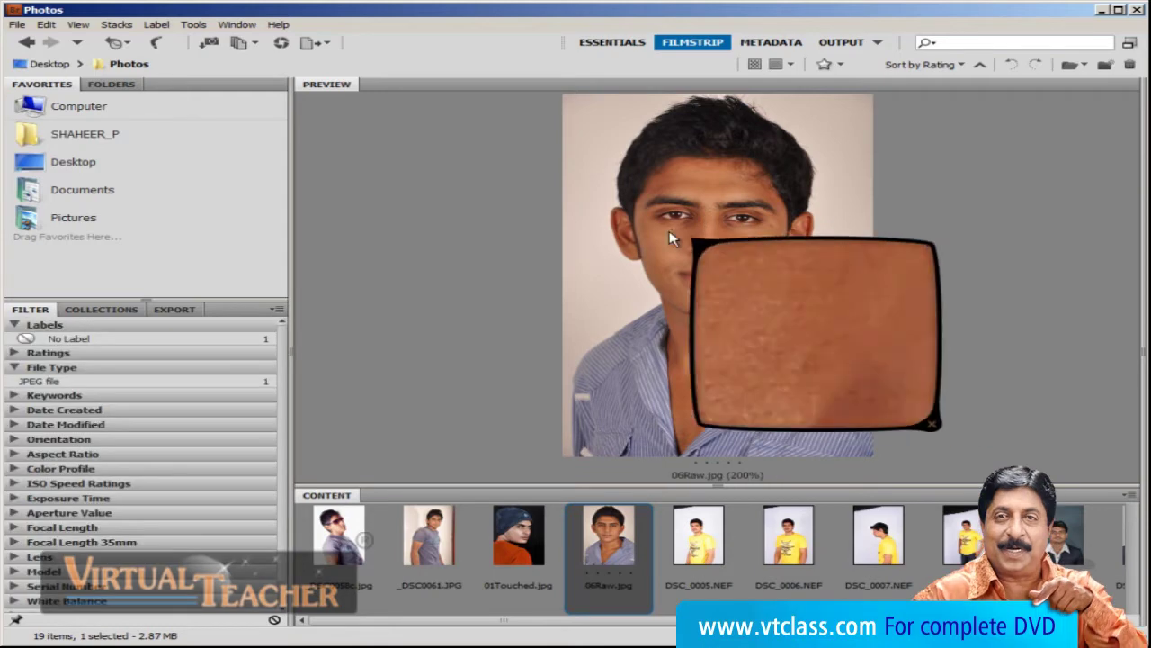
click(697, 180)
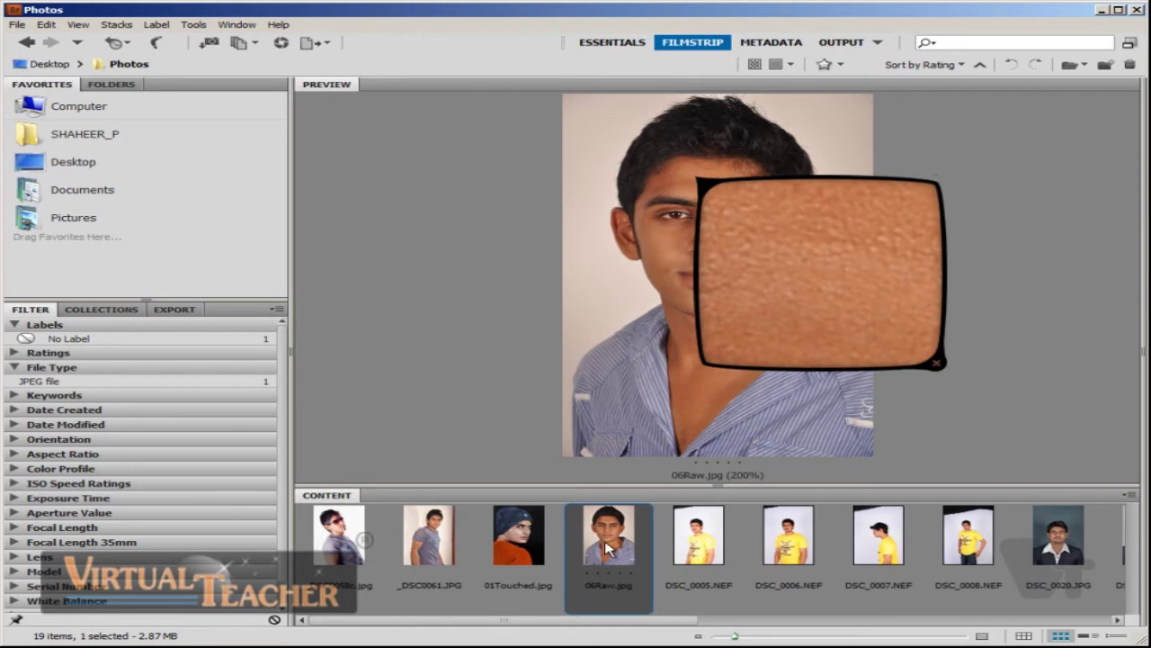
click(510, 554)
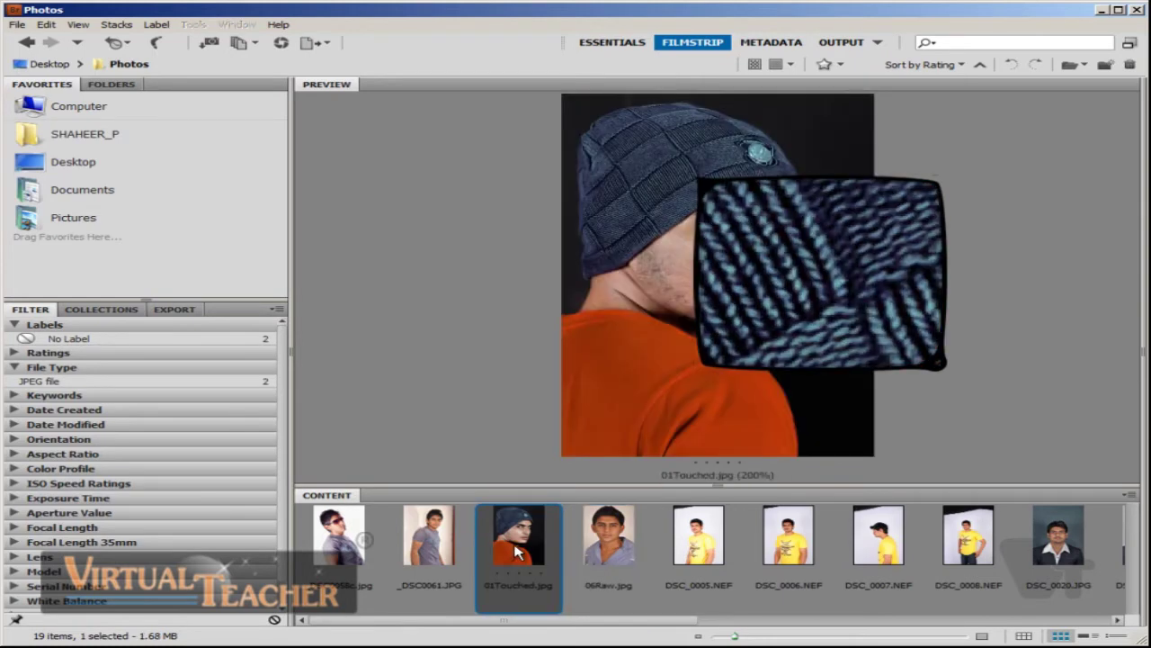
Step: View 01Touched.jpg full screen and step forward to the scooter rider photo
key(space)
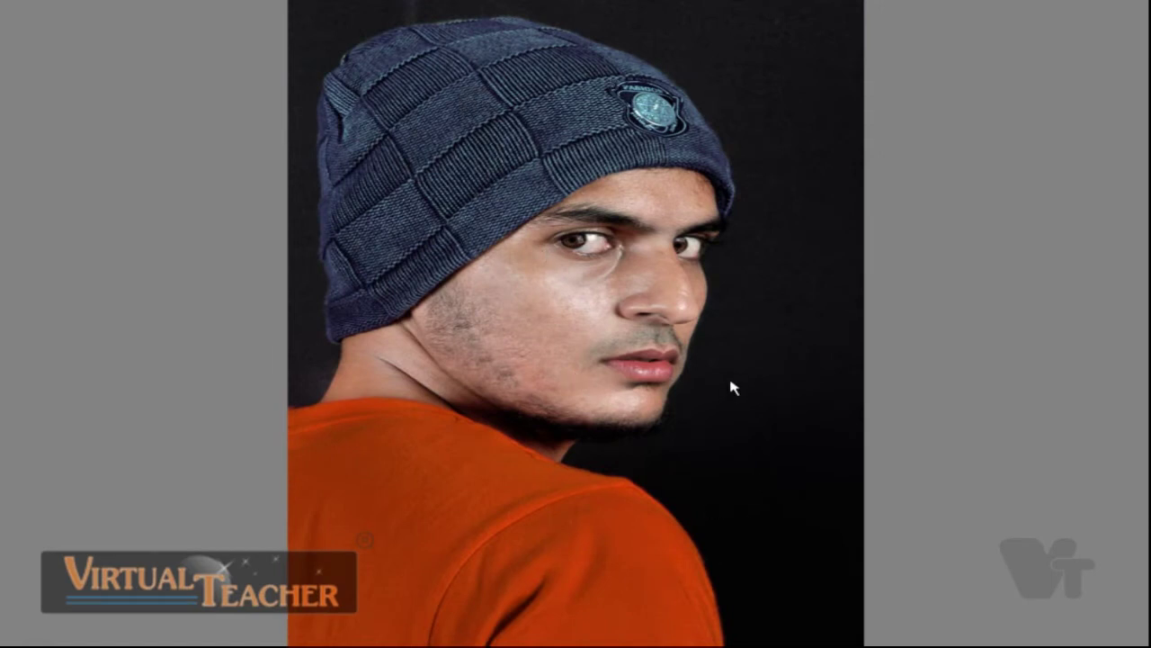
key(Right)
key(Right)
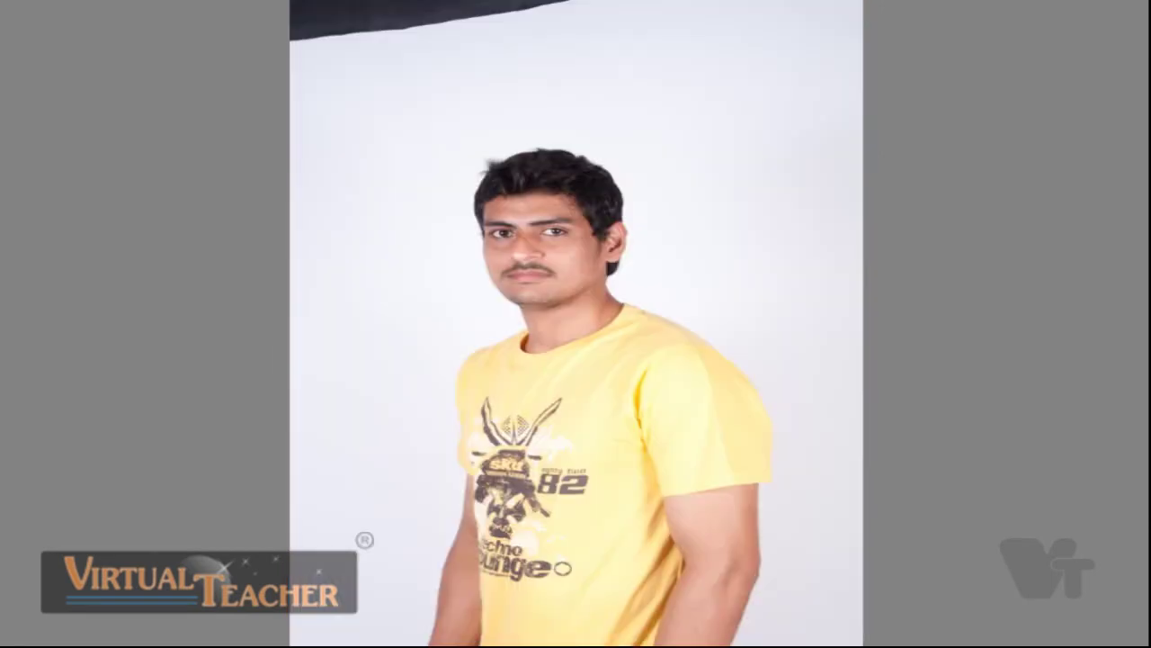
key(Right)
key(Right)
key(Right)
key(Right)
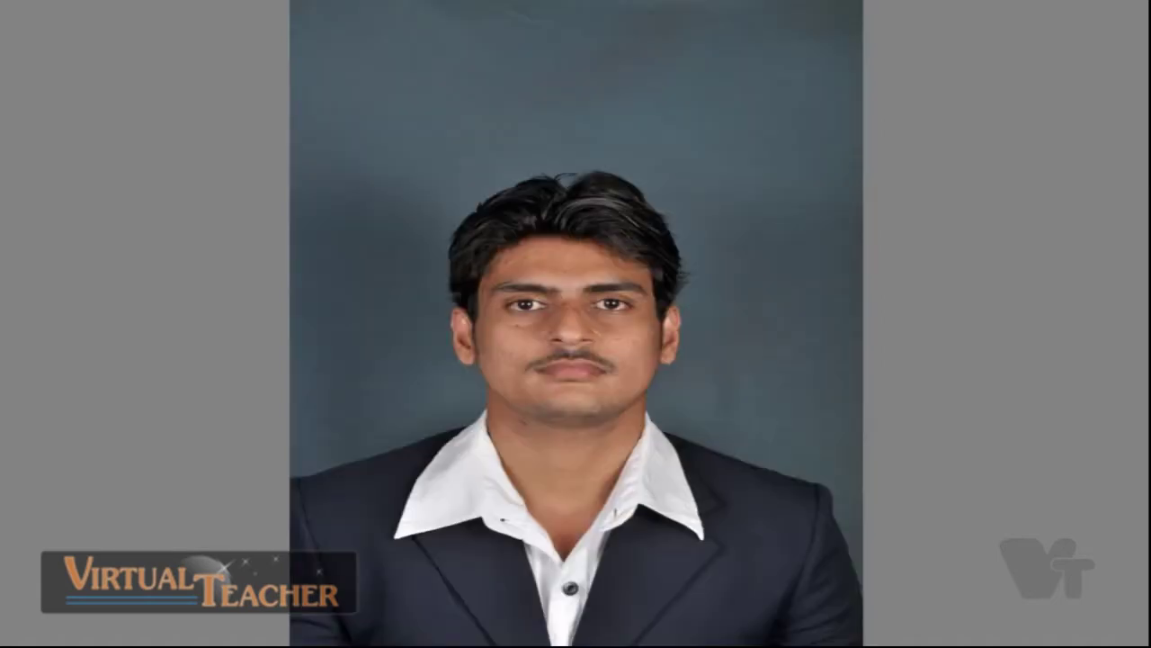
key(Right)
key(Right)
key(Right)
key(Right)
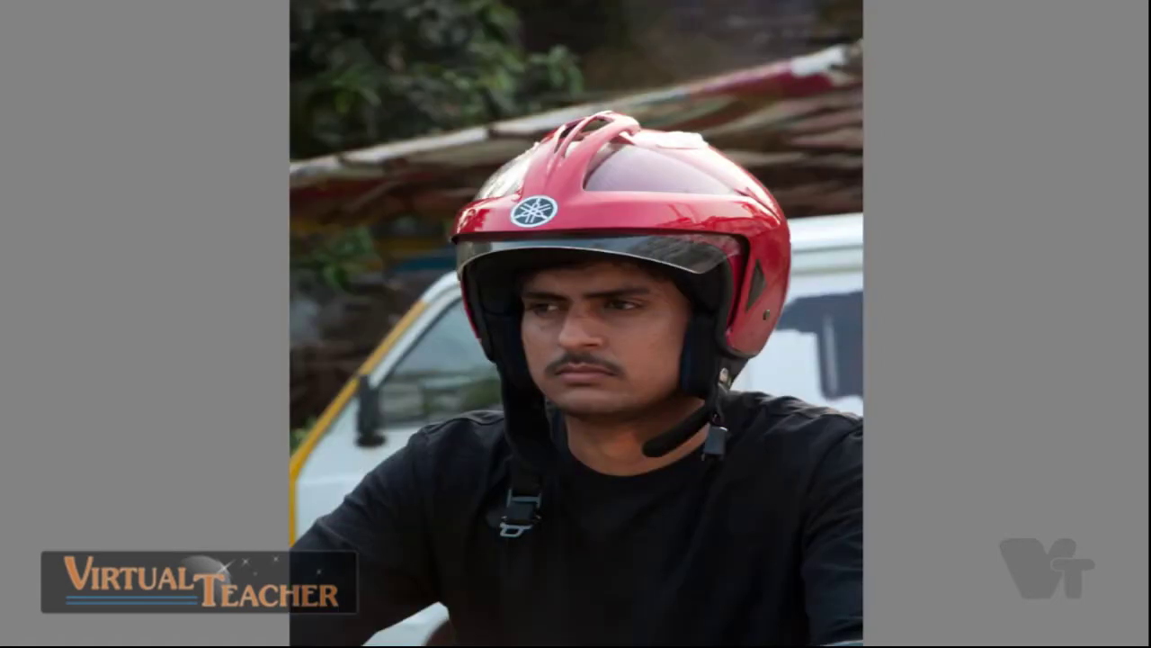
key(Right)
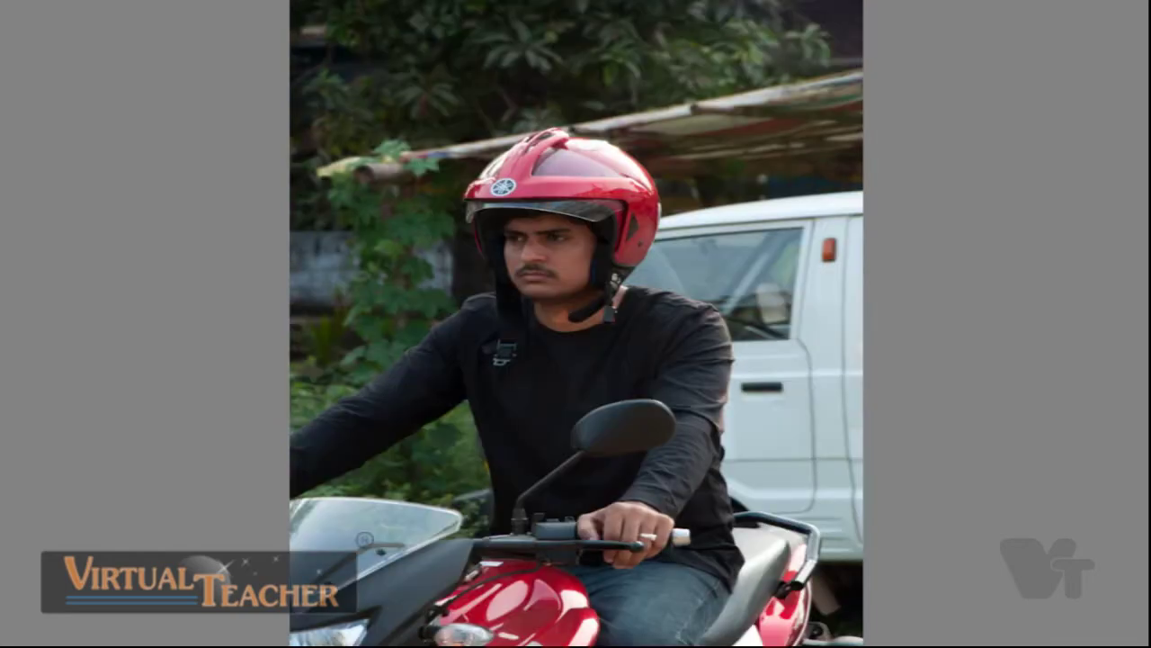
Step: Zoom into the rider at 100%, refit, advance to the landscape rider shot, and exit full screen
click(625, 400)
scroll(625, 398, up, 1)
click(624, 399)
click(628, 328)
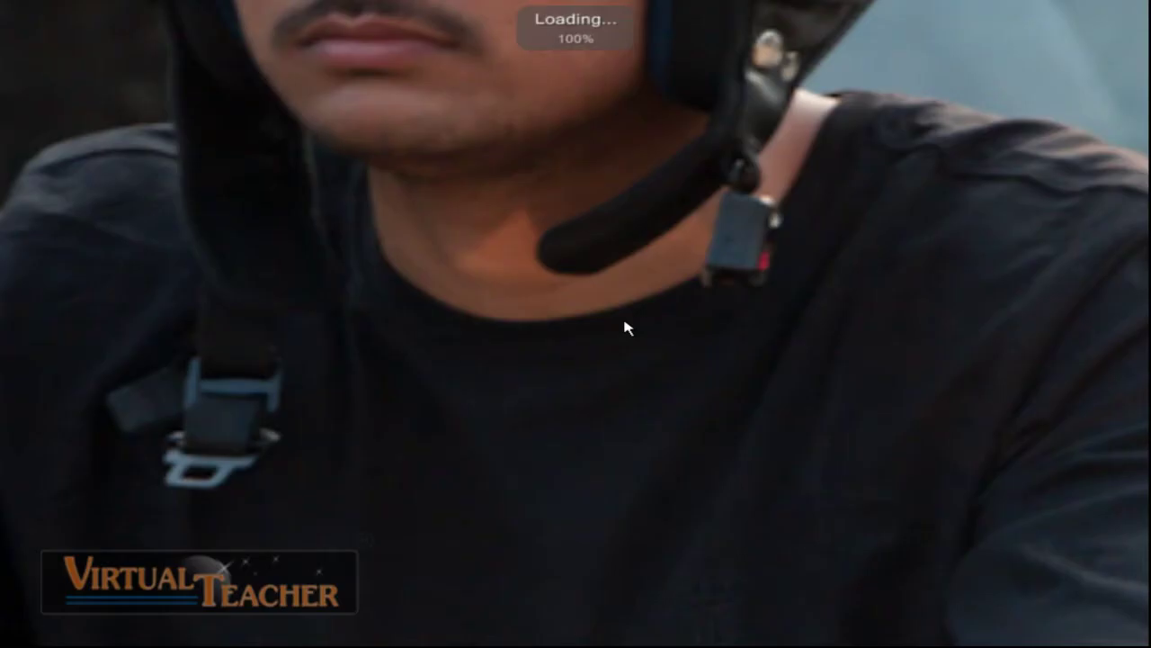
click(628, 329)
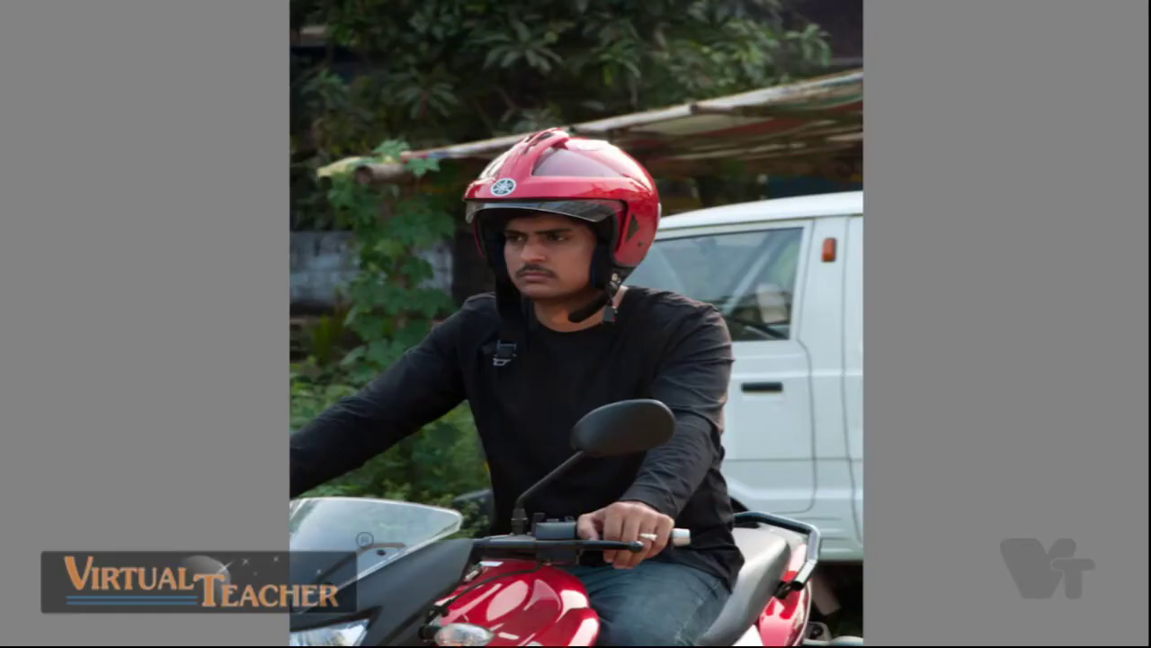
key(Right)
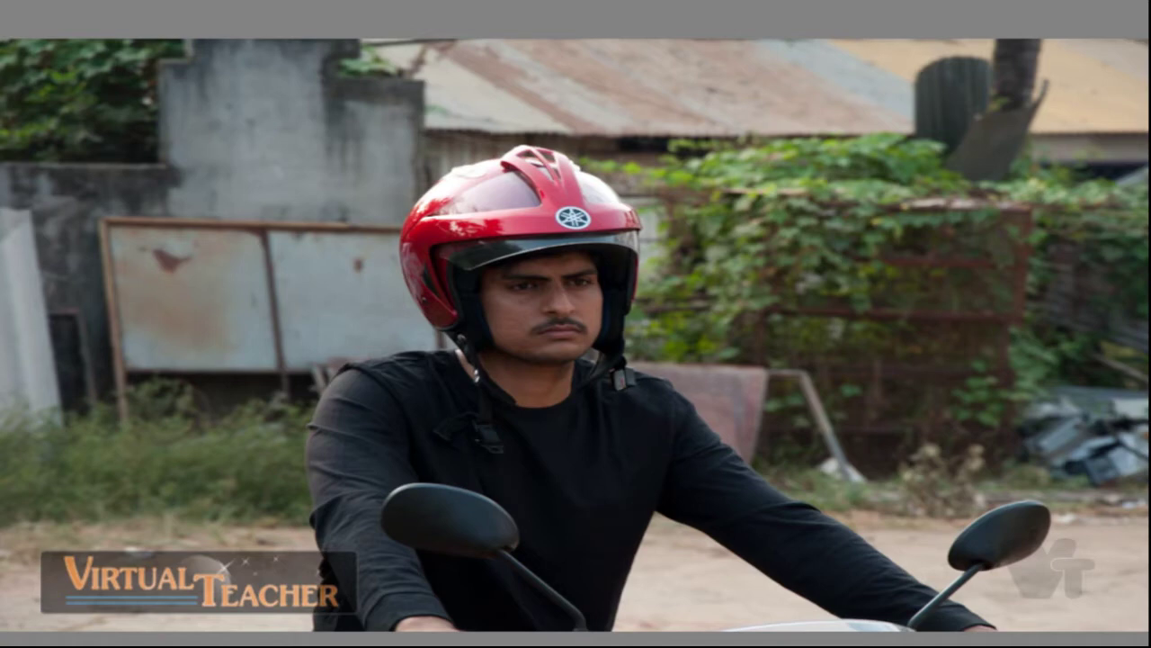
key(space)
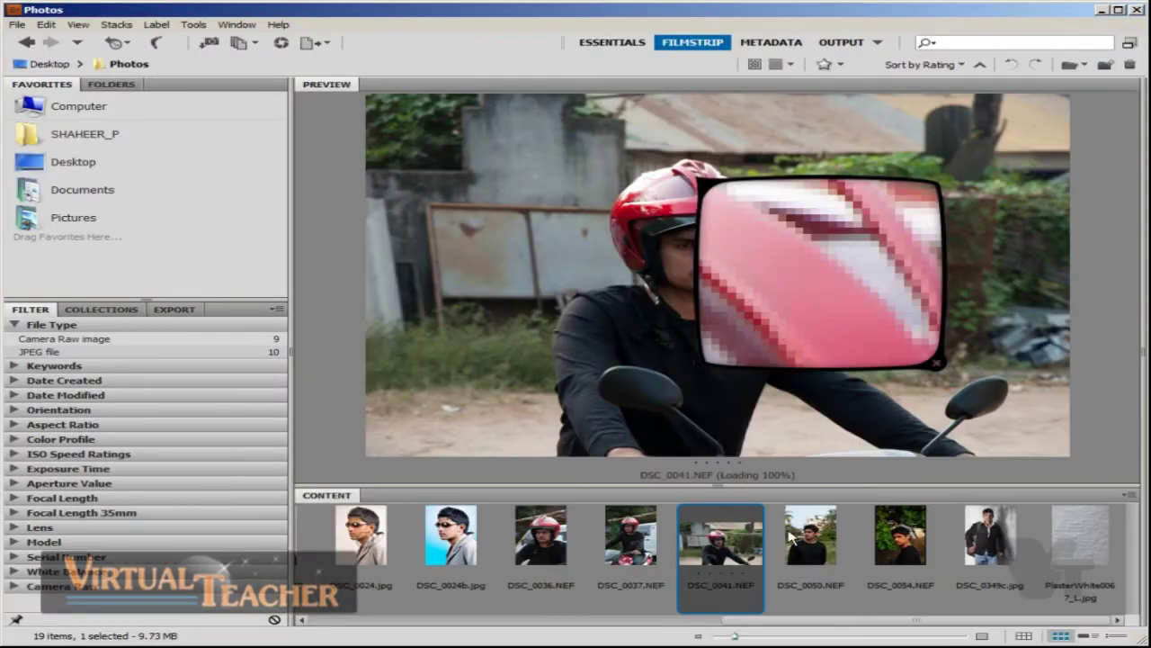
Step: Preview DSC_0050.NEF without the loupe, then scroll back to _DSC0058c.jpg
click(804, 550)
click(940, 361)
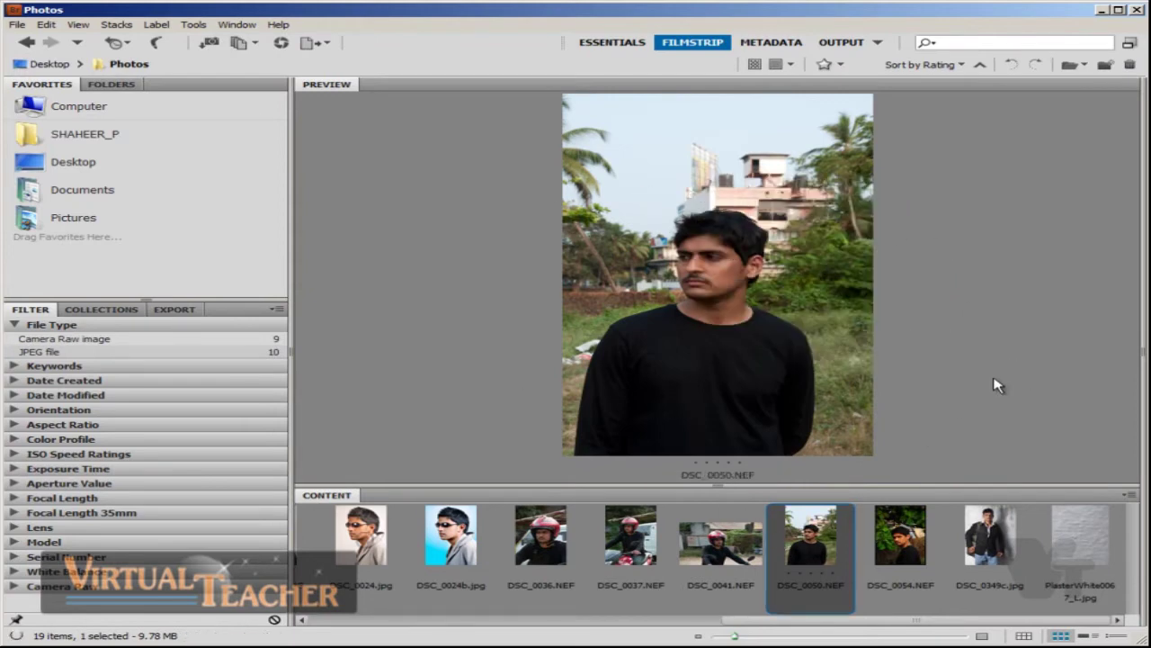
click(719, 553)
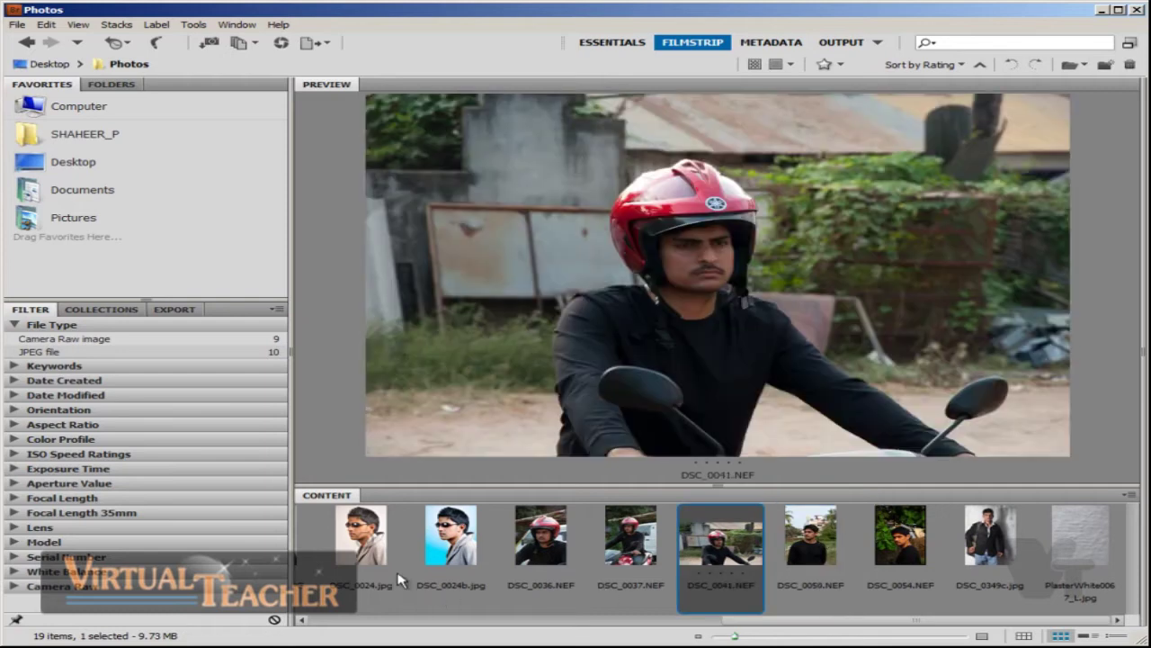
click(383, 553)
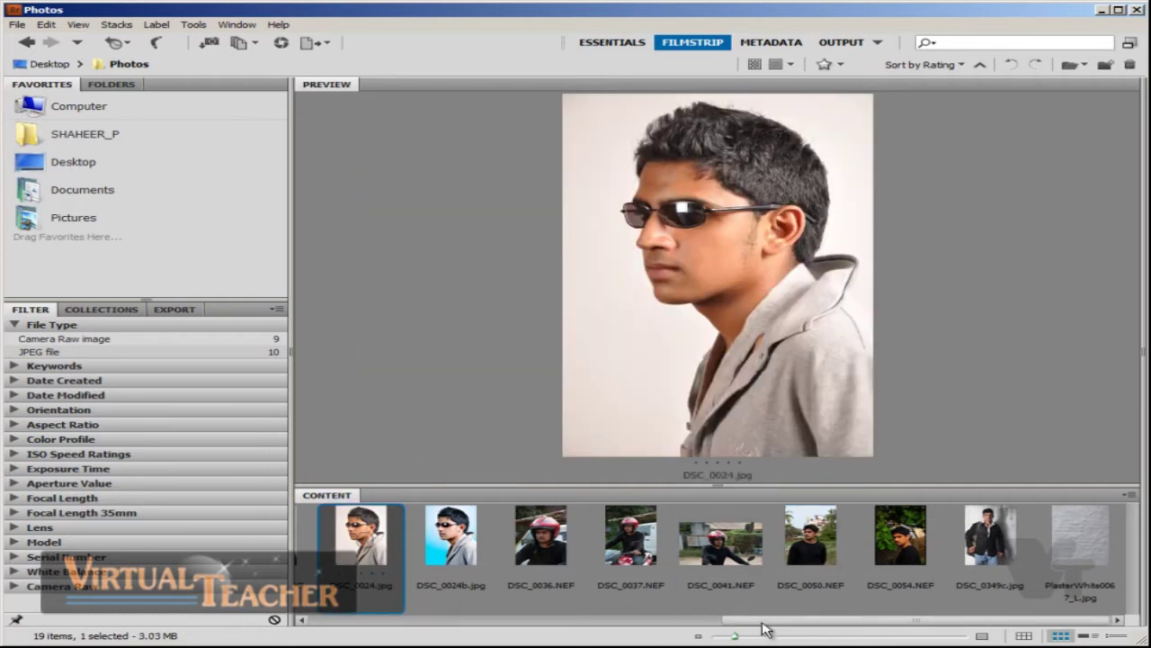
drag(765, 618, 352, 619)
click(334, 578)
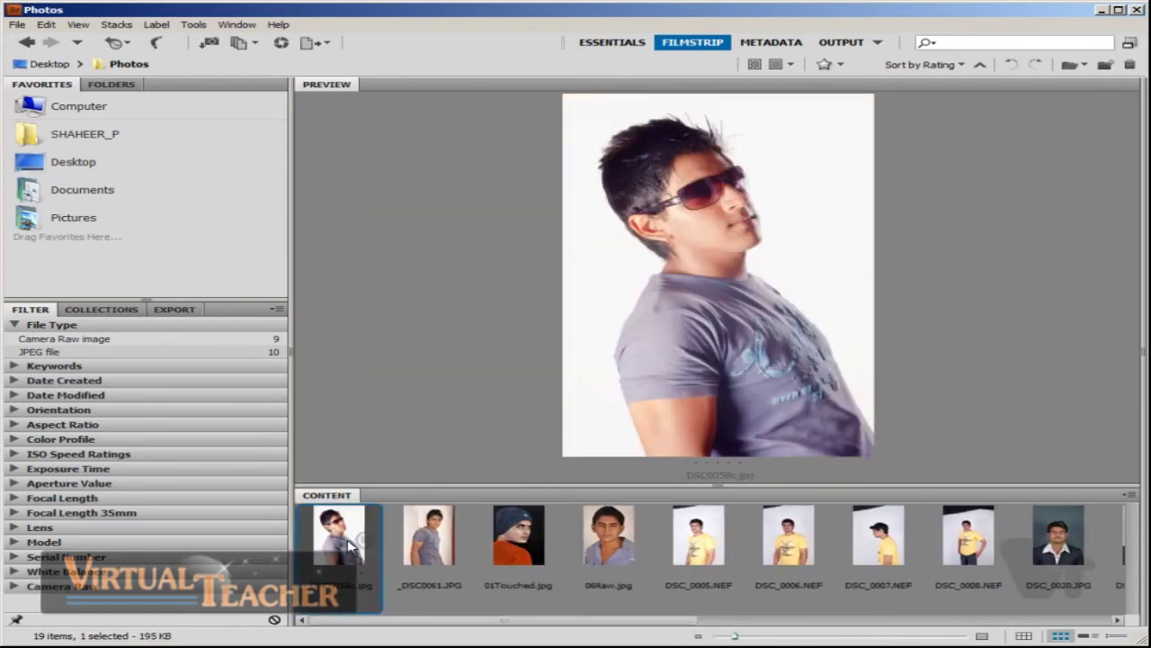
Step: Label _DSC0058c.jpg red as Select and _DSC0061.JPG yellow as Second
right_click(358, 560)
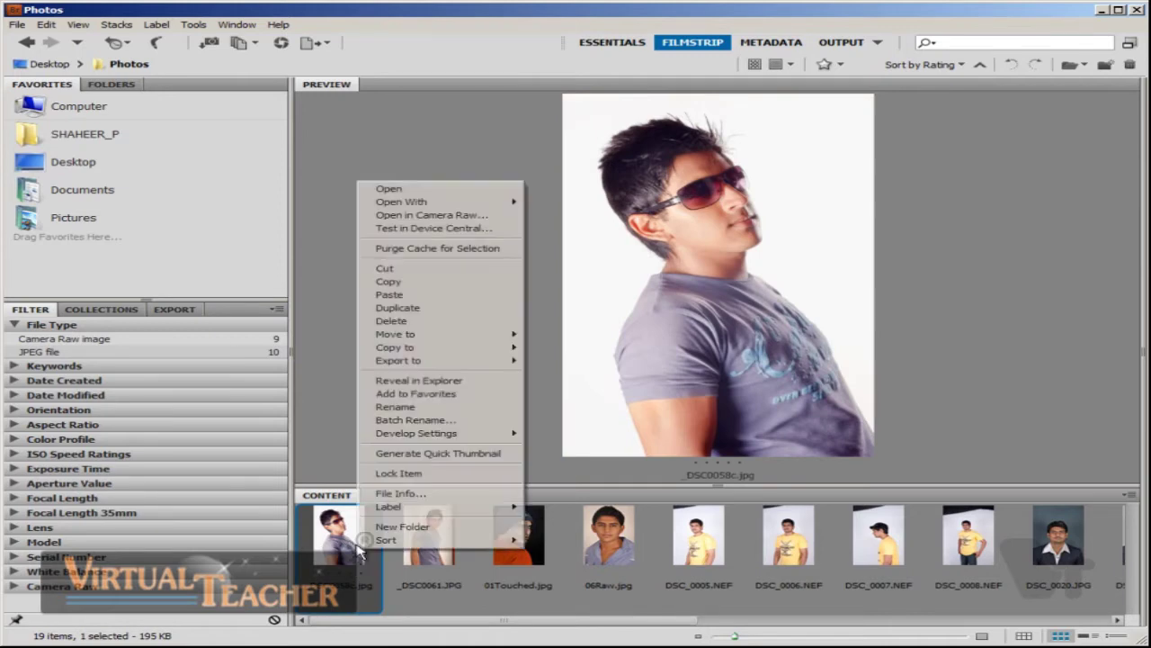
mouse_move(457, 513)
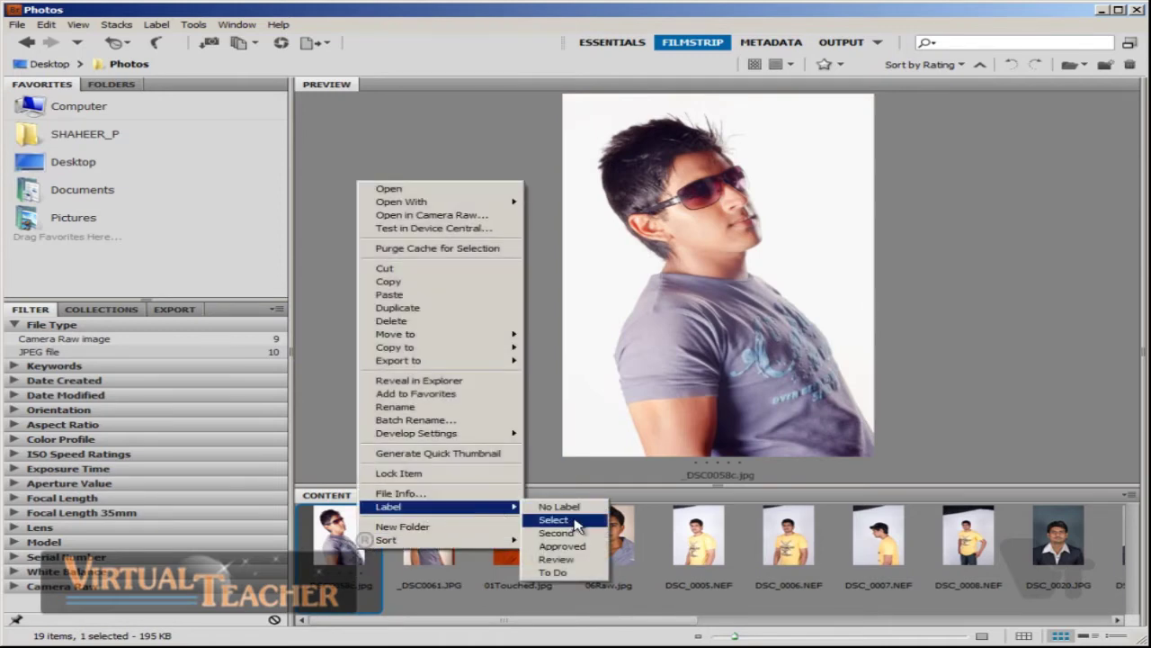
click(555, 520)
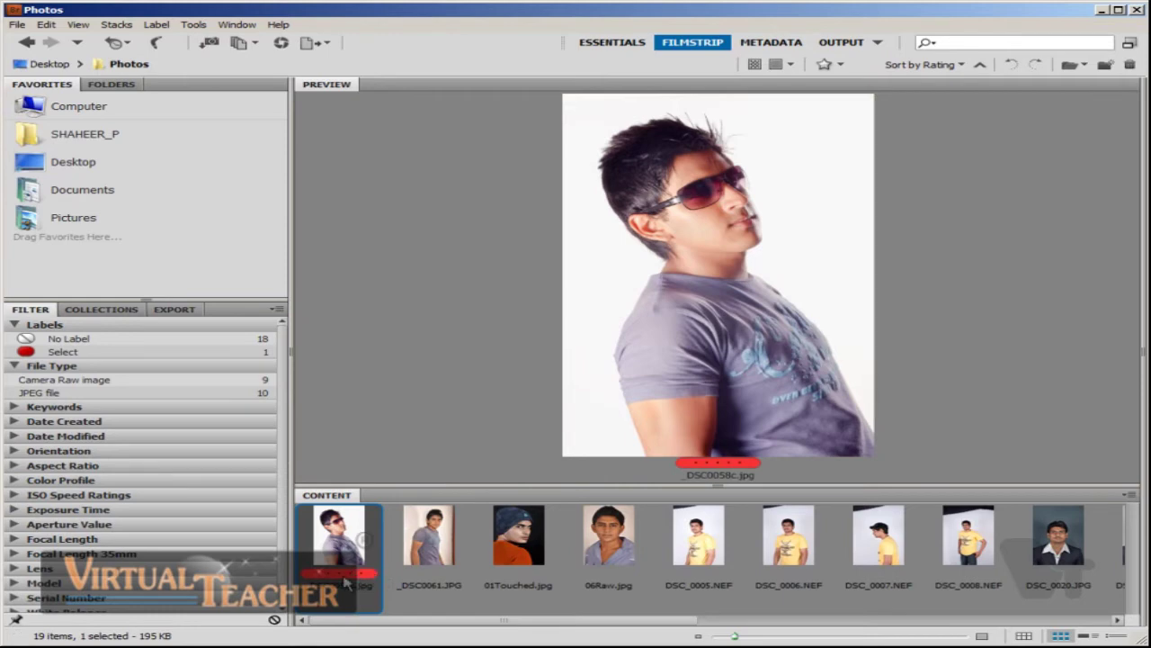
click(442, 553)
right_click(446, 550)
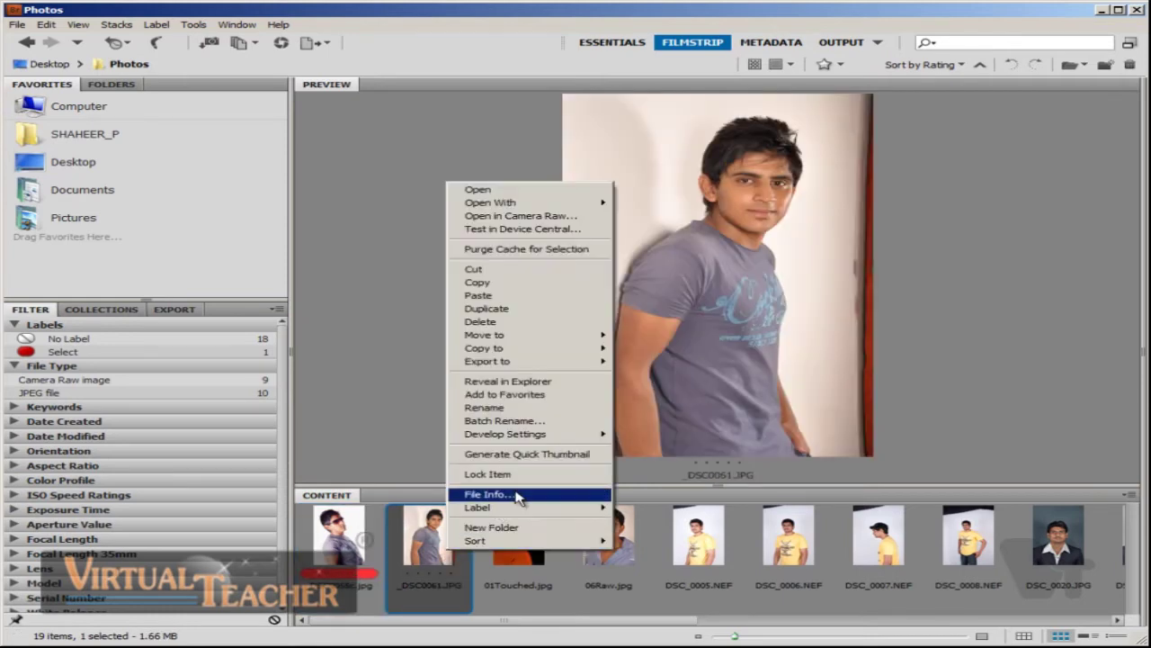
mouse_move(529, 519)
click(635, 535)
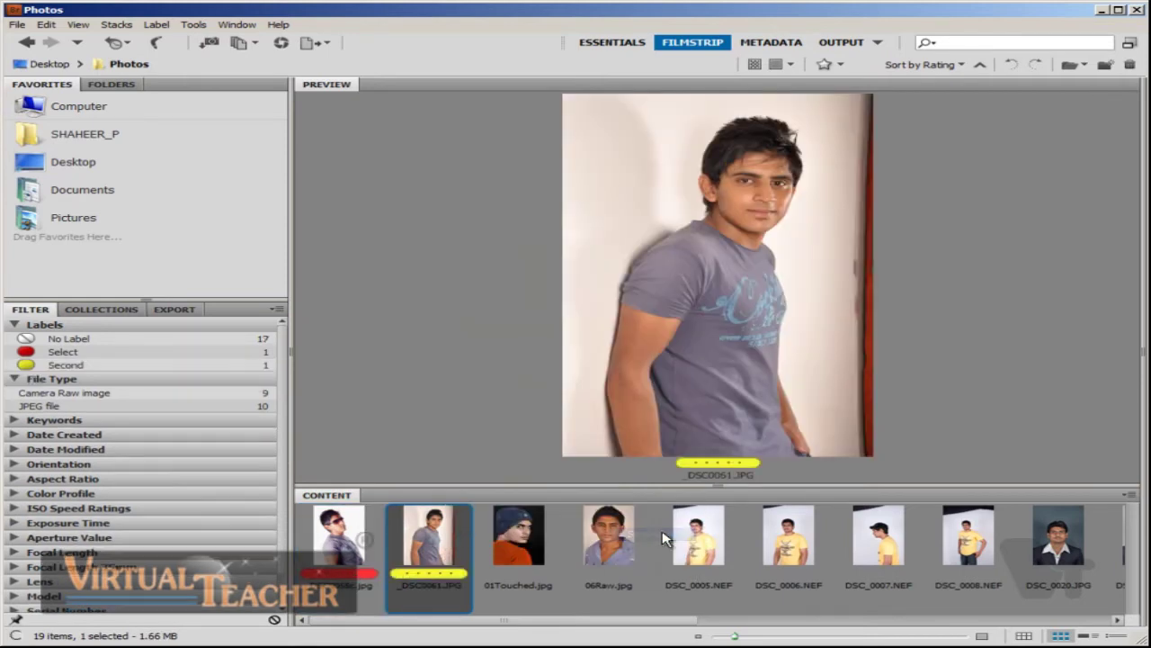
Step: Label 01Touched.jpg yellow as Second and 06Raw.jpg green as Approved
click(526, 565)
right_click(526, 560)
mouse_move(594, 520)
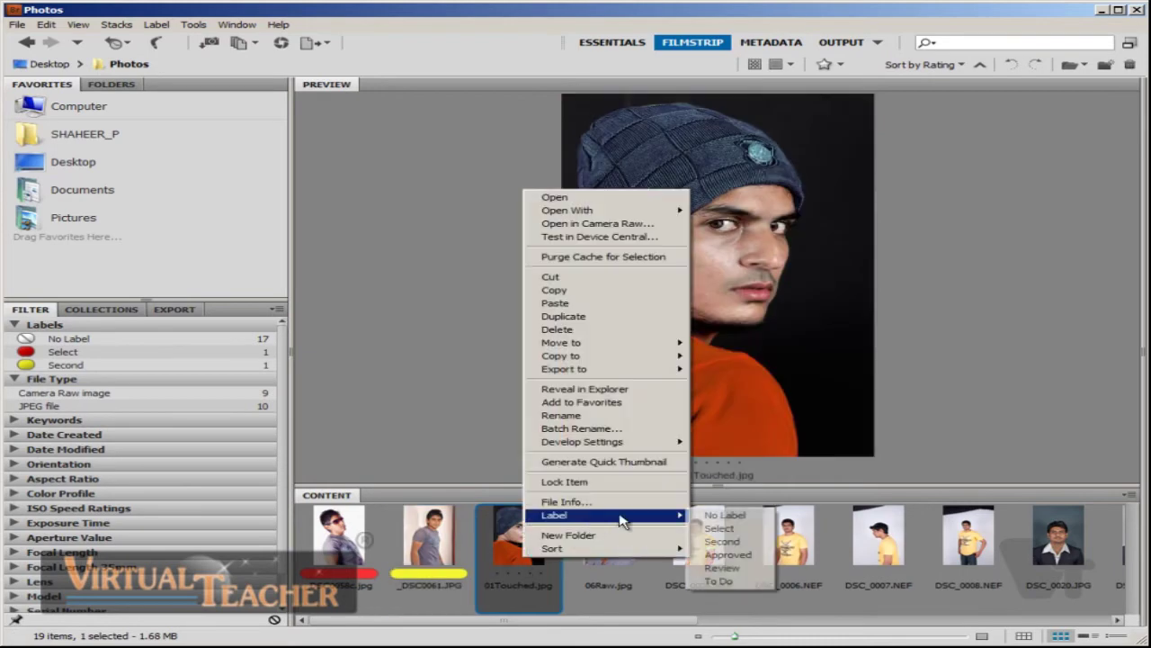
click(722, 540)
click(609, 544)
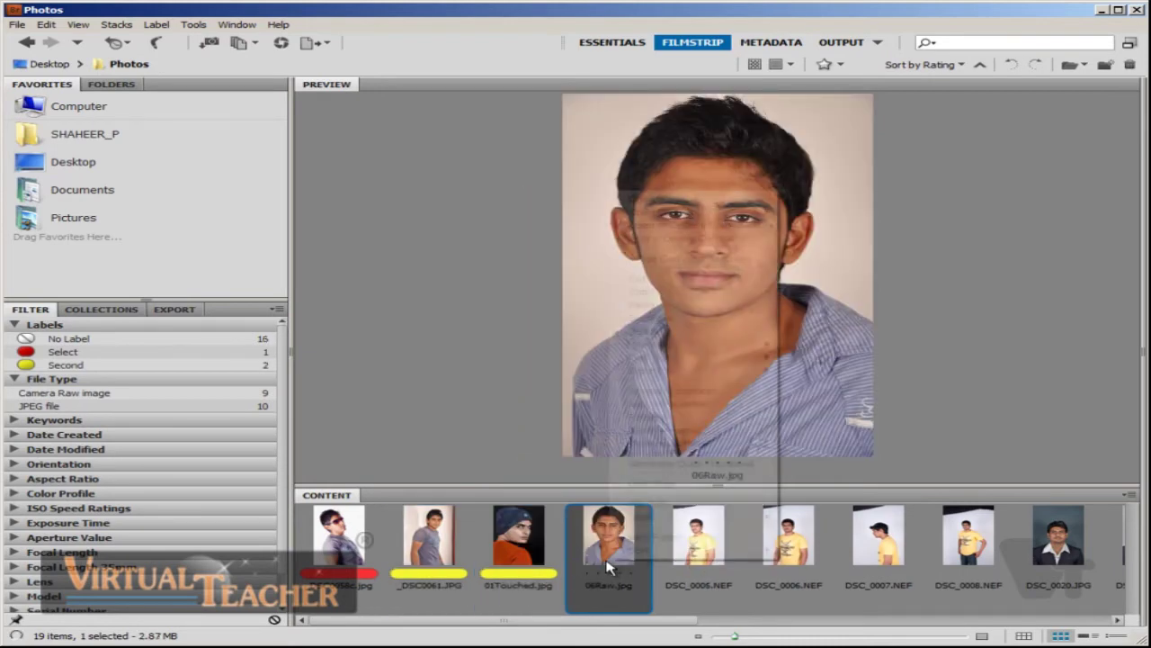
right_click(614, 558)
mouse_move(735, 518)
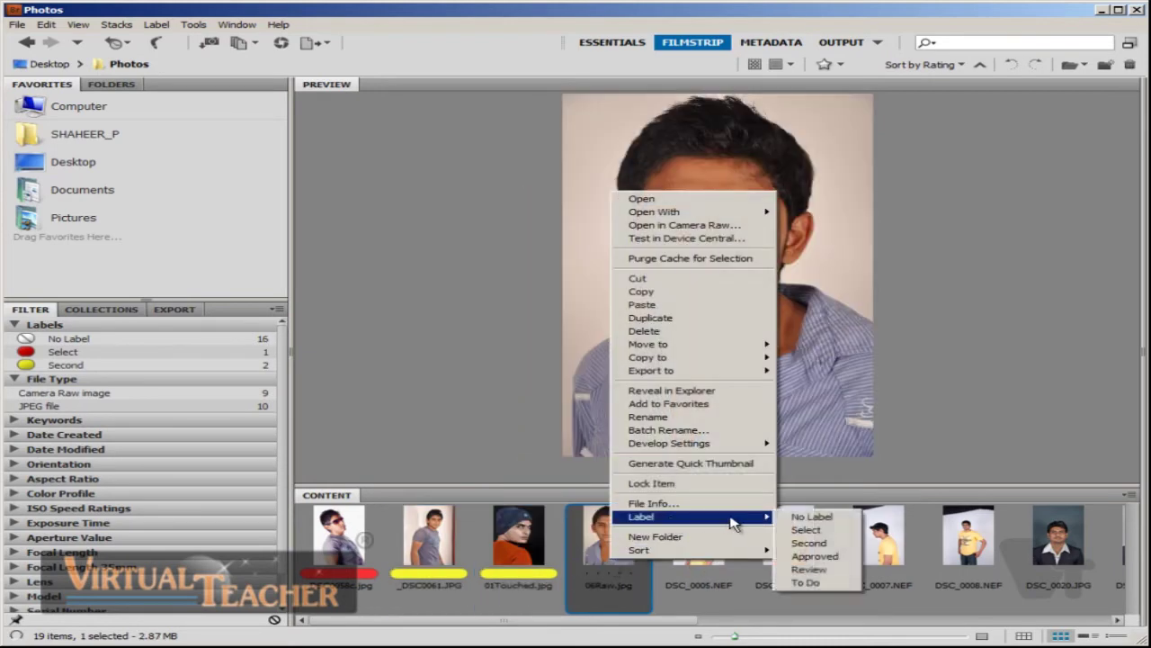
click(815, 557)
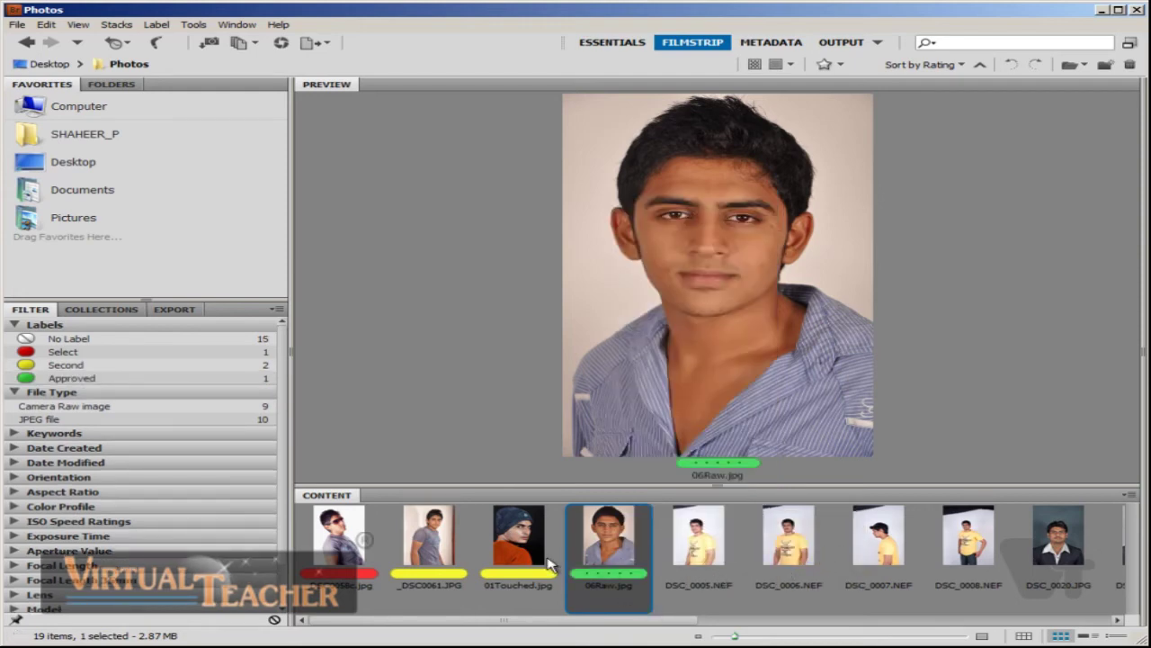
Step: Review the labelled photos and select DSC_0005.NEF
click(486, 564)
click(432, 553)
click(340, 544)
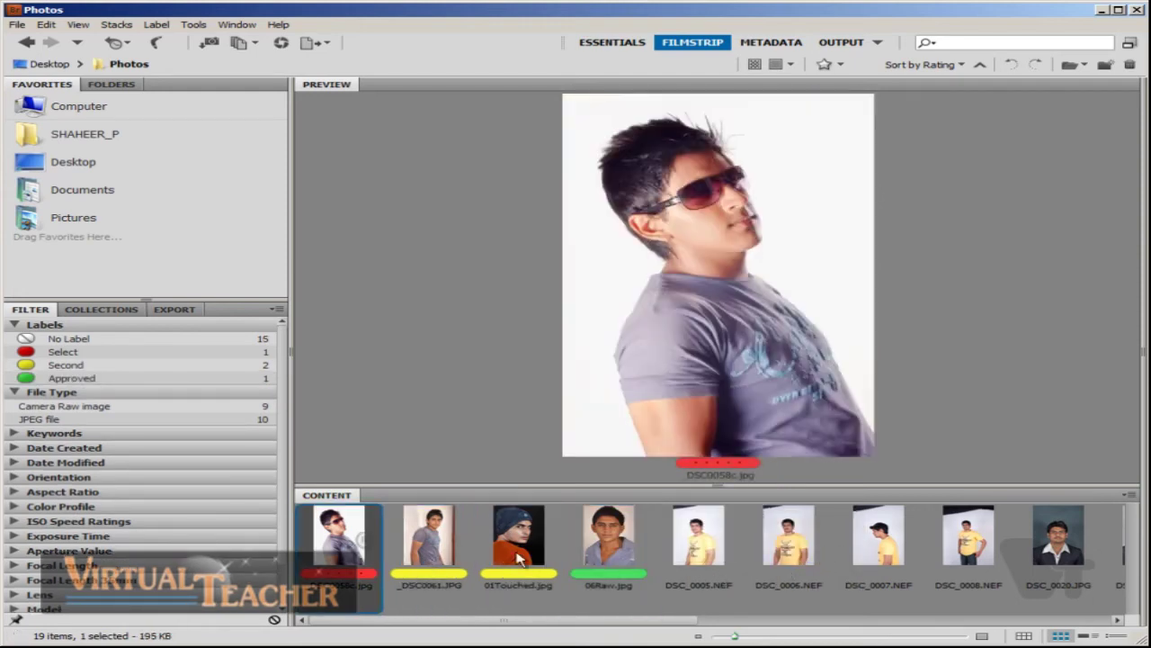
right_click(649, 600)
mouse_move(702, 593)
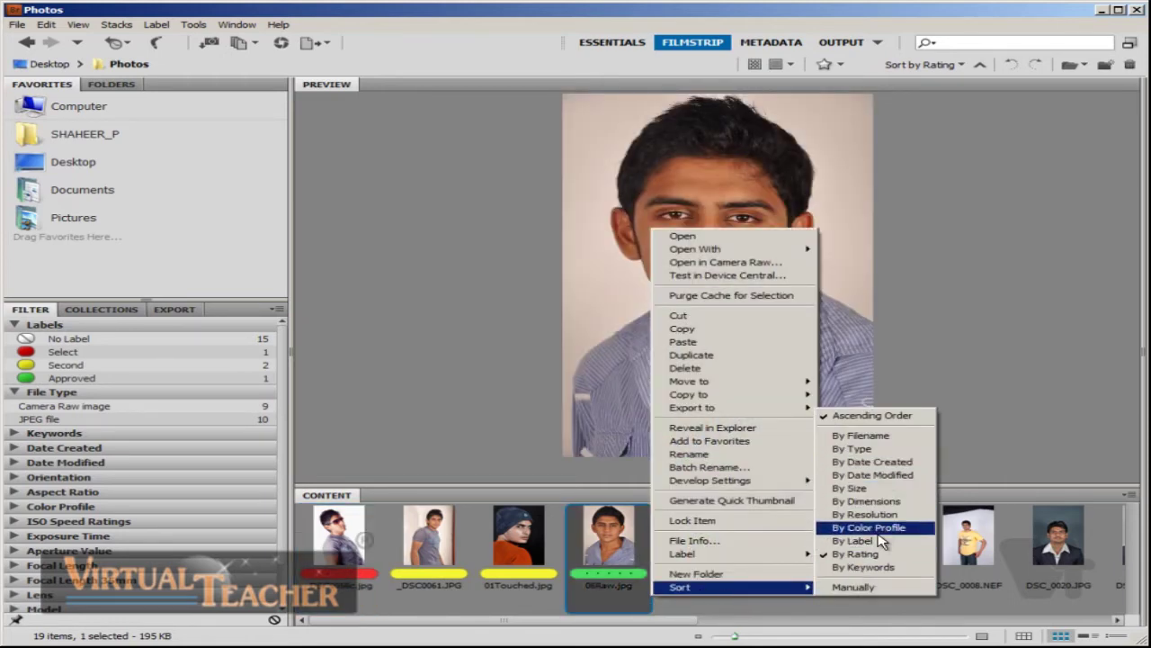
click(542, 605)
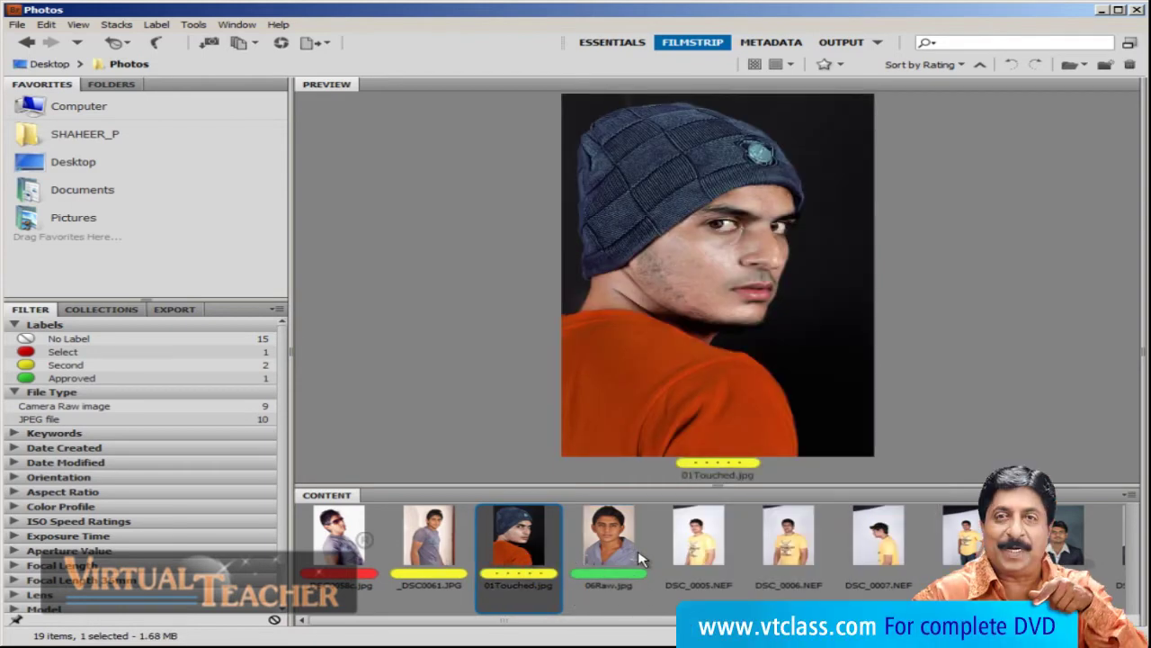
click(720, 558)
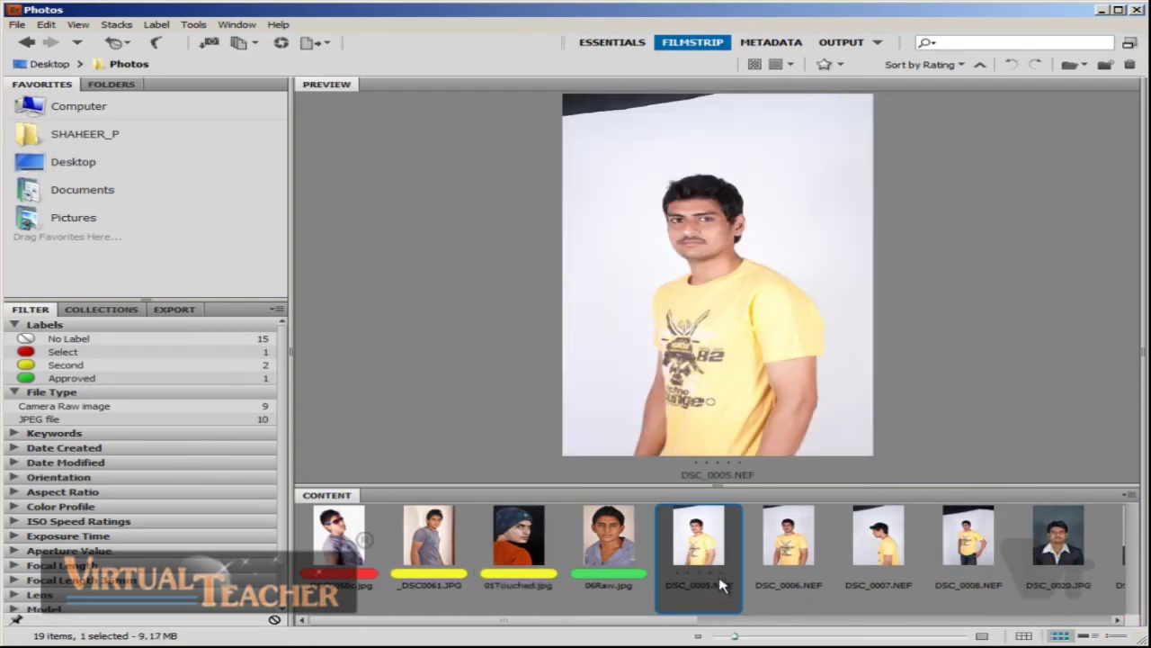
Step: Rate DSC_0005.NEF two stars and DSC_0007.NEF three stars
key(alt+Delete)
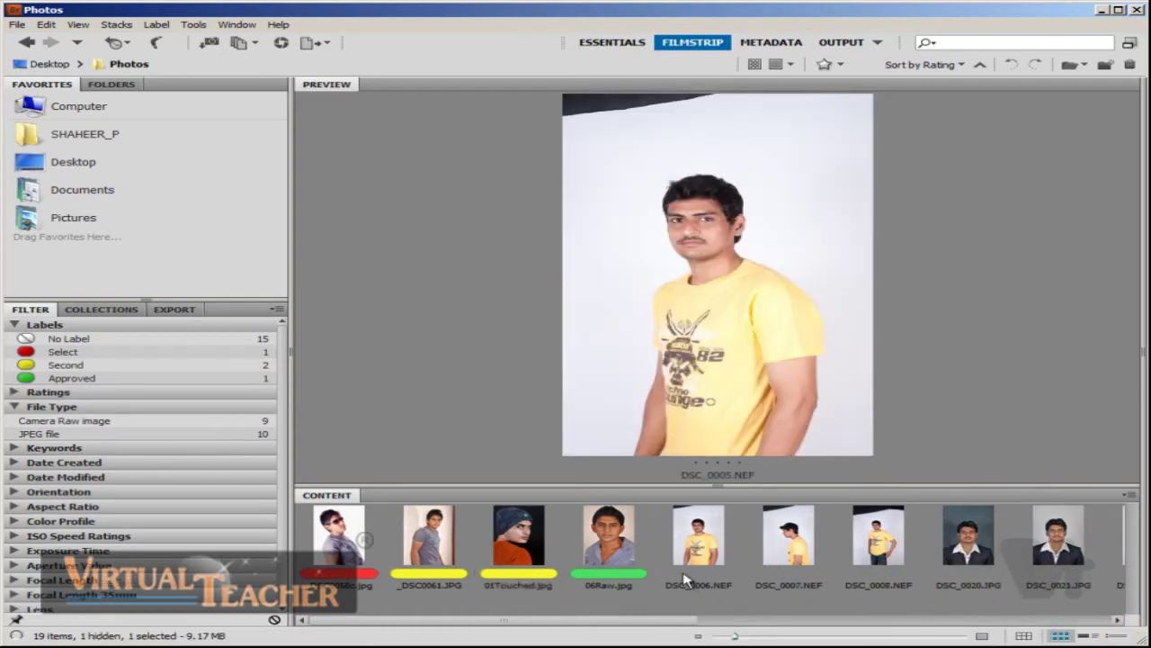
click(796, 570)
key(alt+Delete)
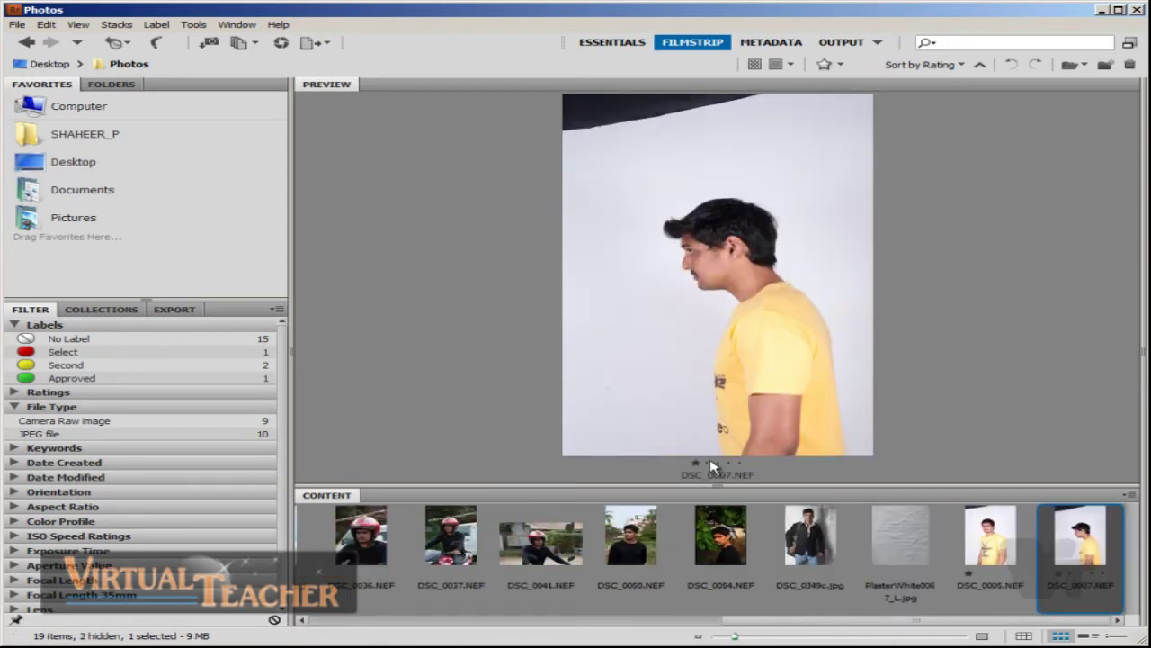
click(981, 585)
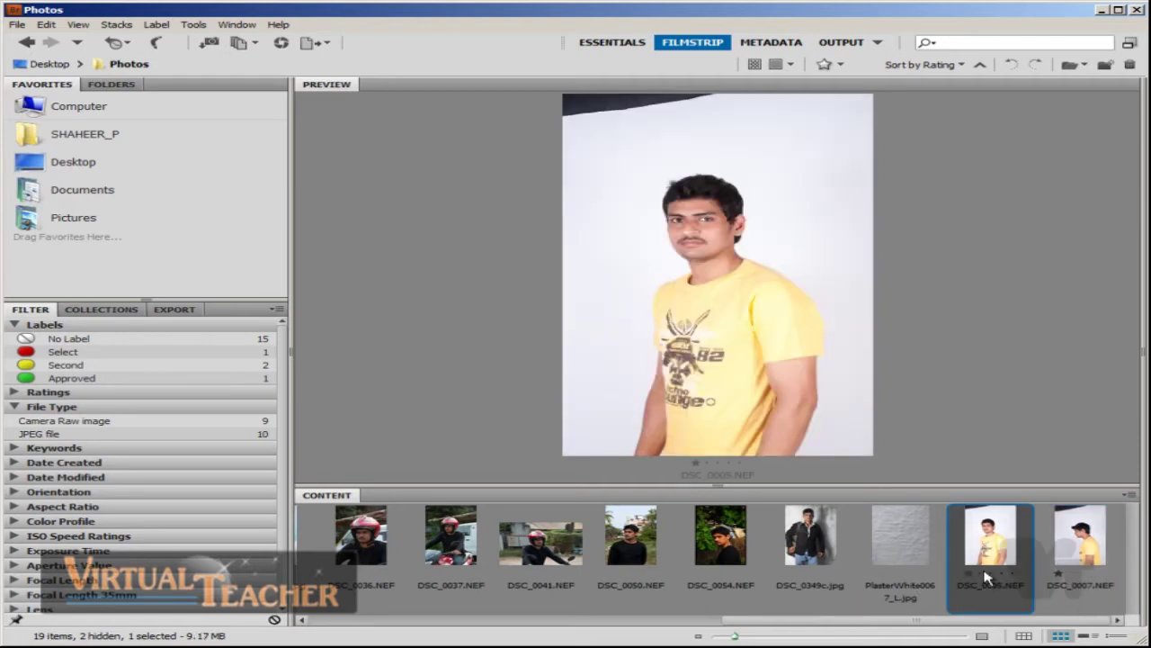
click(1086, 585)
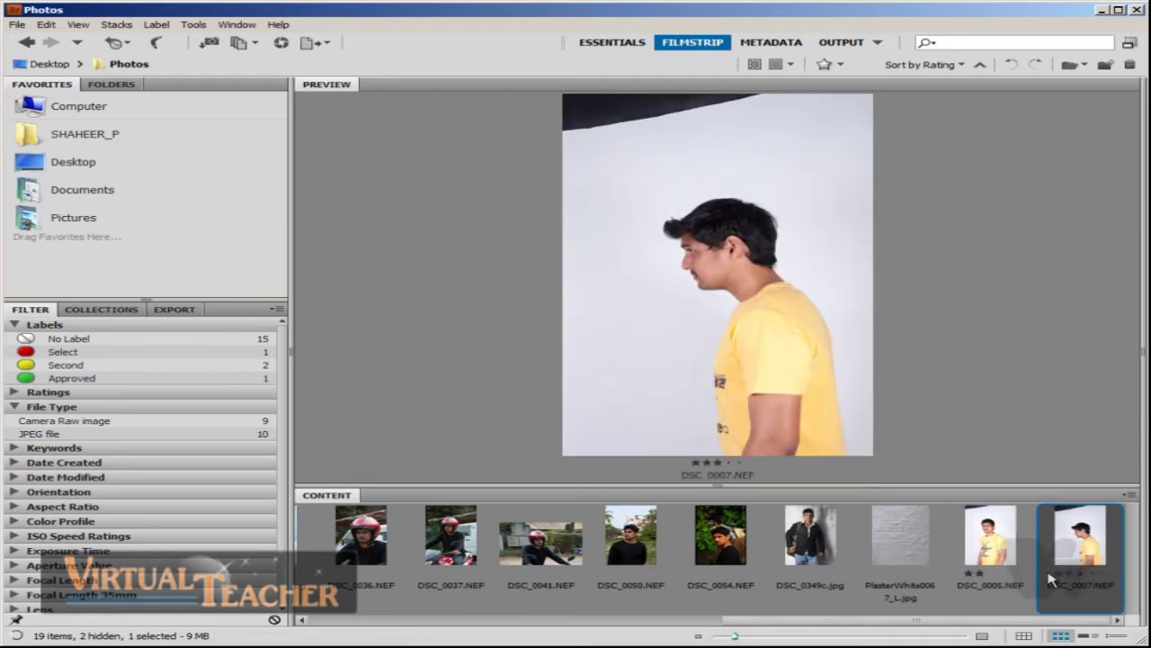
Step: Resize the thumbnails and give DSC_0050.NEF five stars
drag(737, 637, 748, 636)
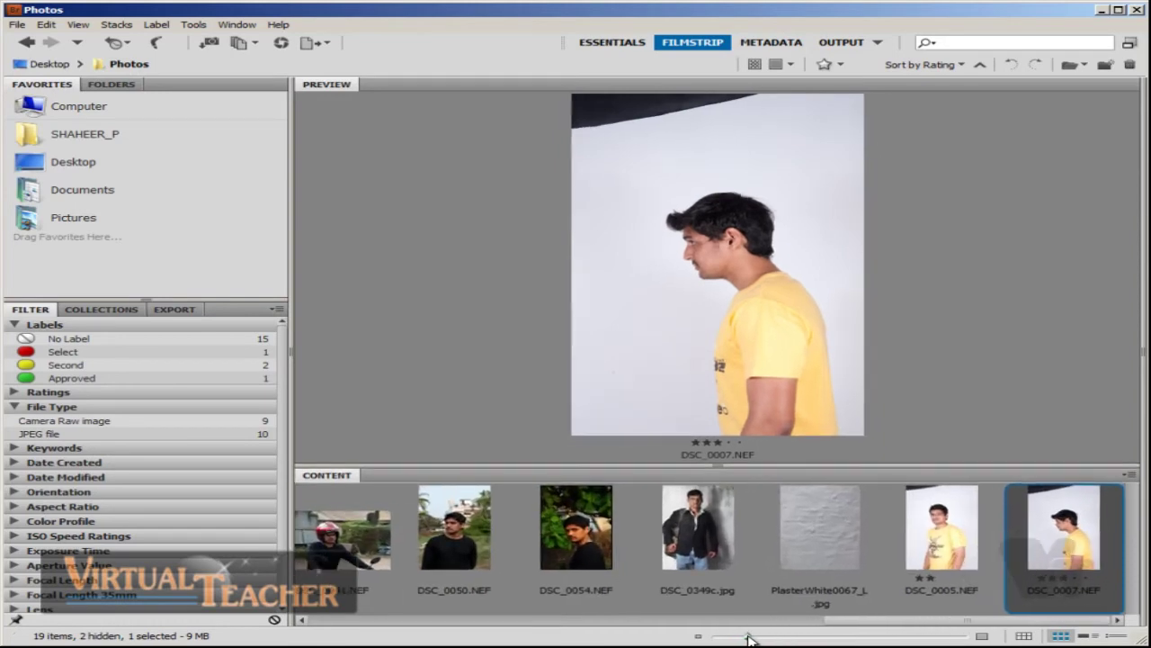
drag(953, 627, 823, 627)
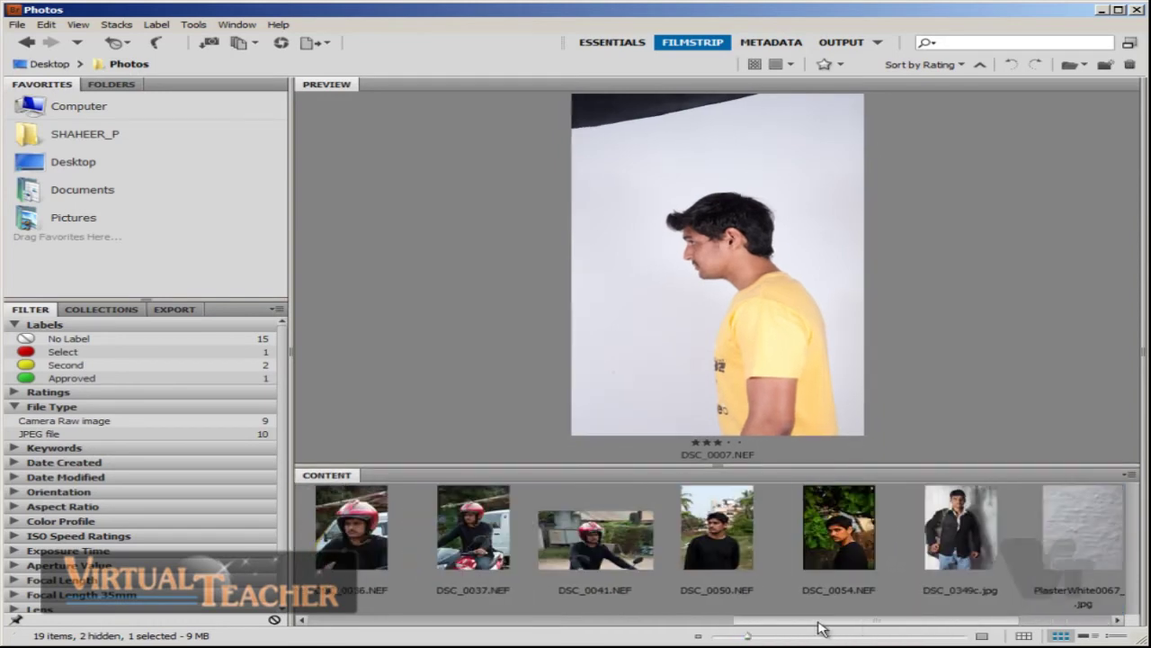
click(728, 589)
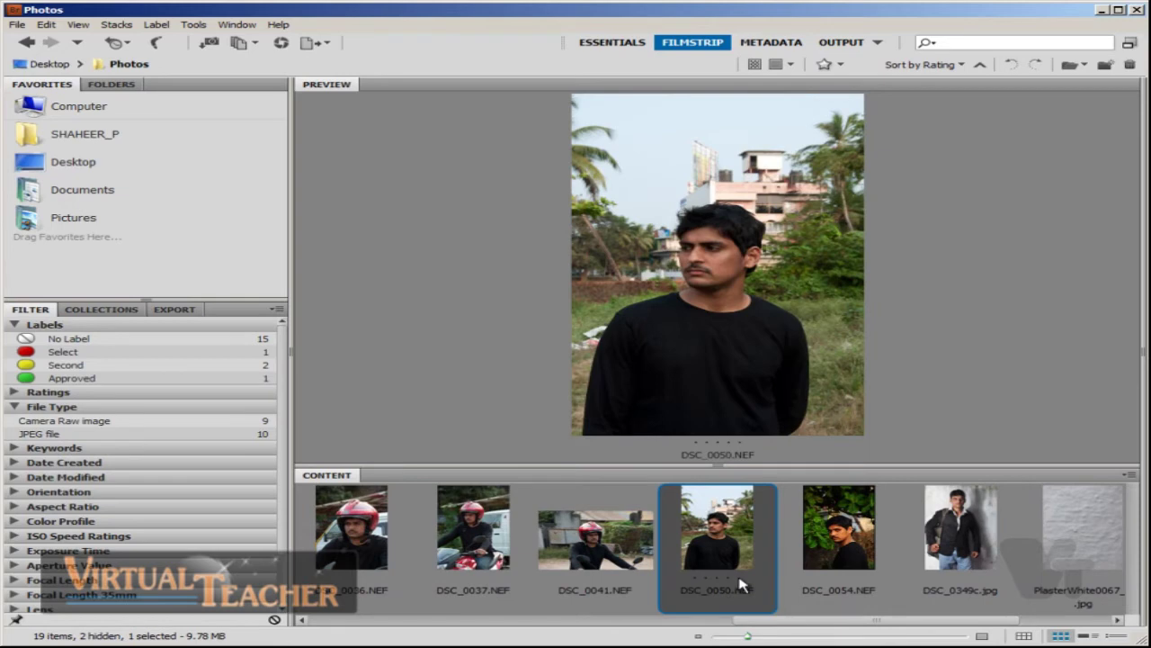
click(727, 578)
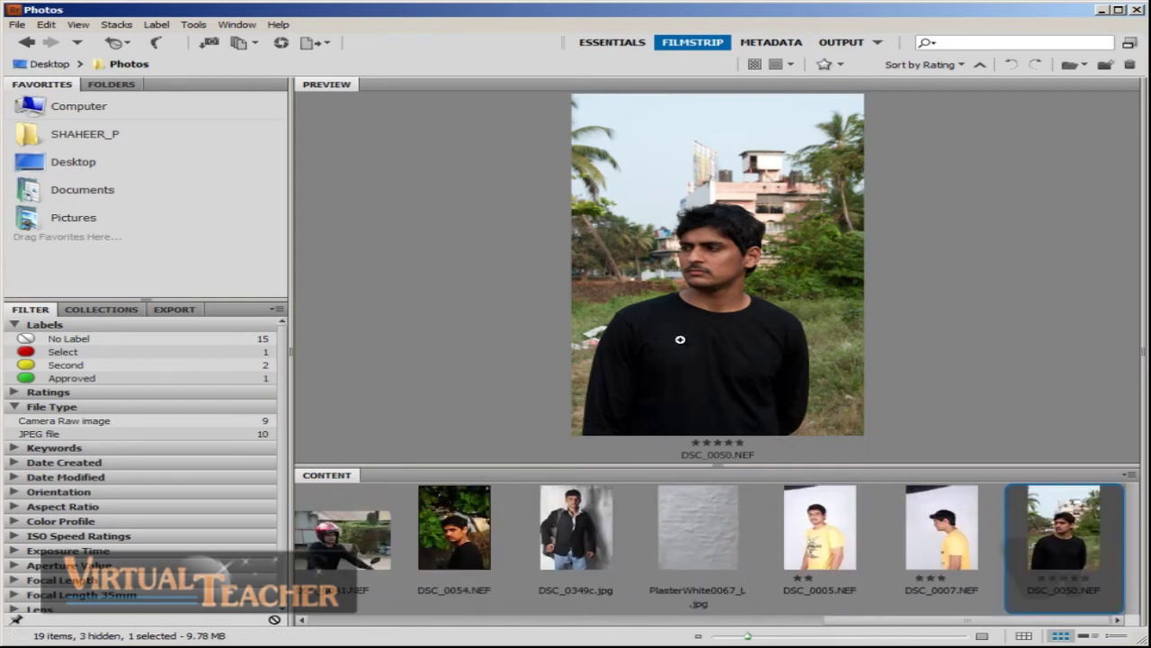
Step: Check DSC_0349c.jpg's context menu without changing the sort, then scroll the filmstrip
click(629, 613)
right_click(630, 612)
mouse_move(717, 601)
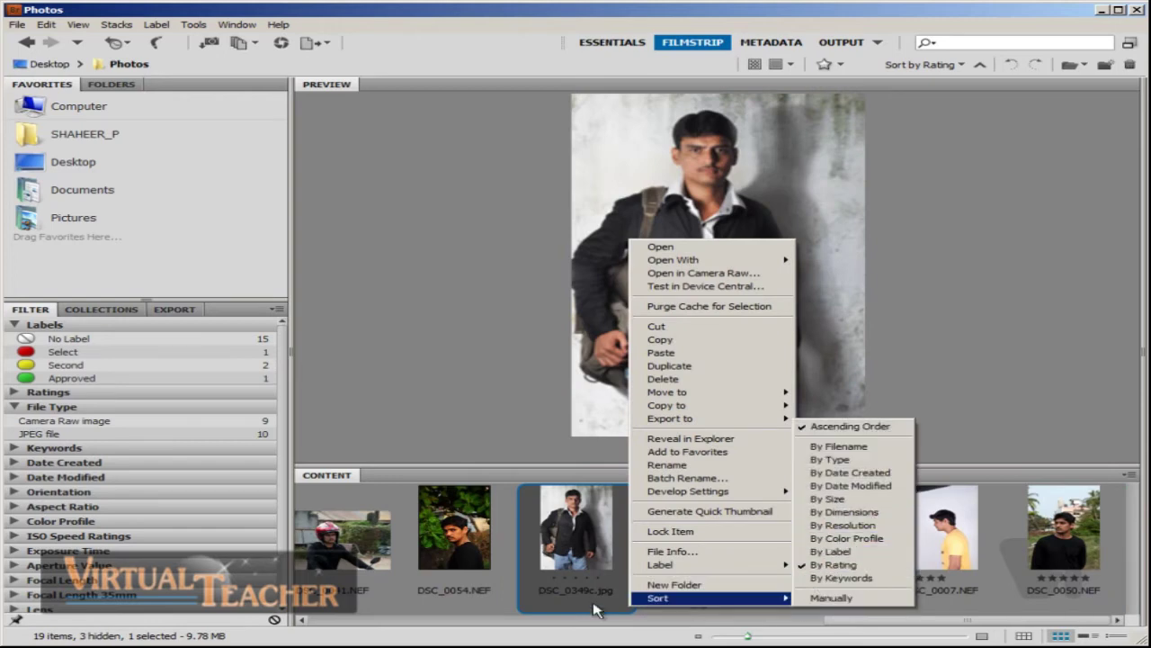
click(514, 622)
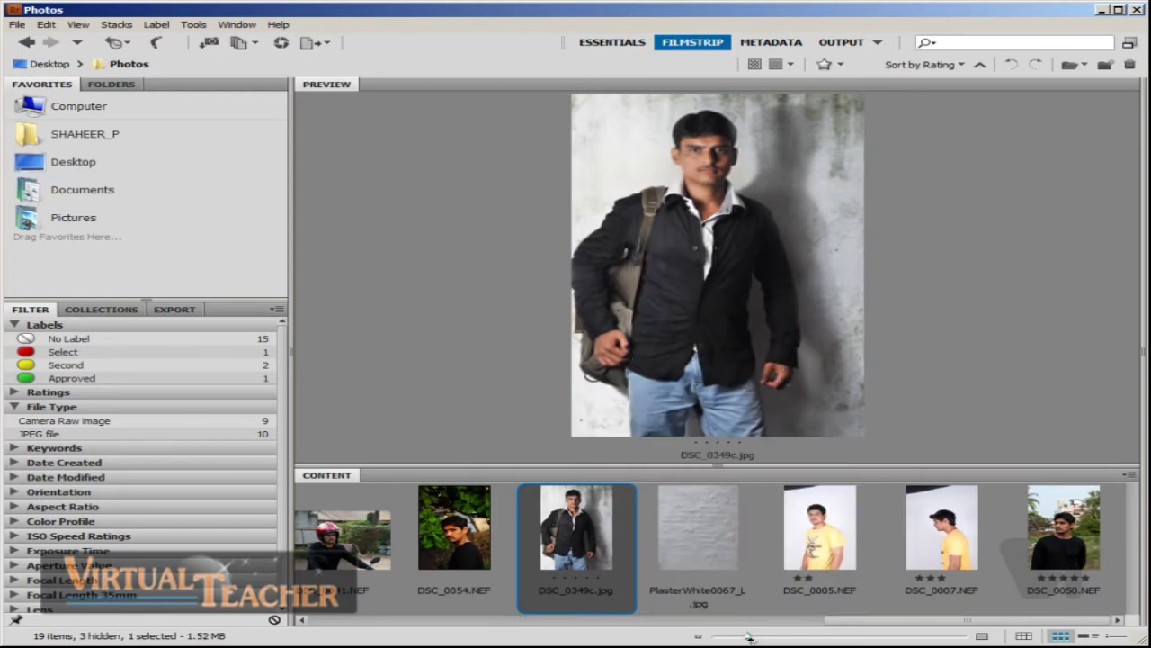
scroll(873, 622, up, 2)
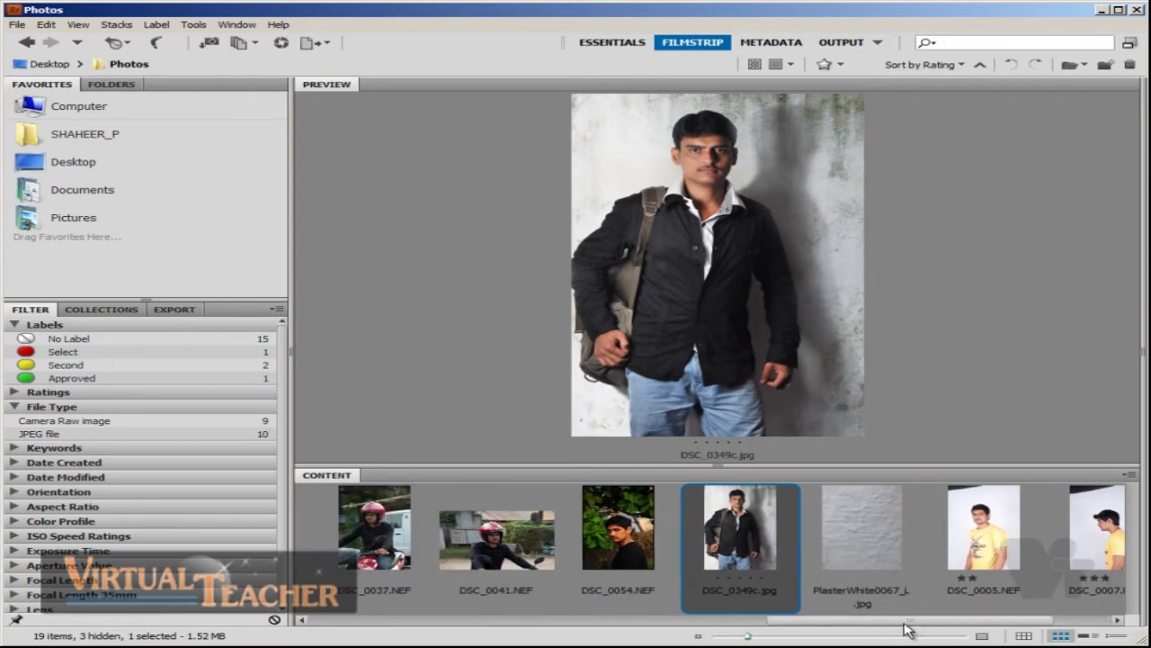
drag(904, 623, 347, 610)
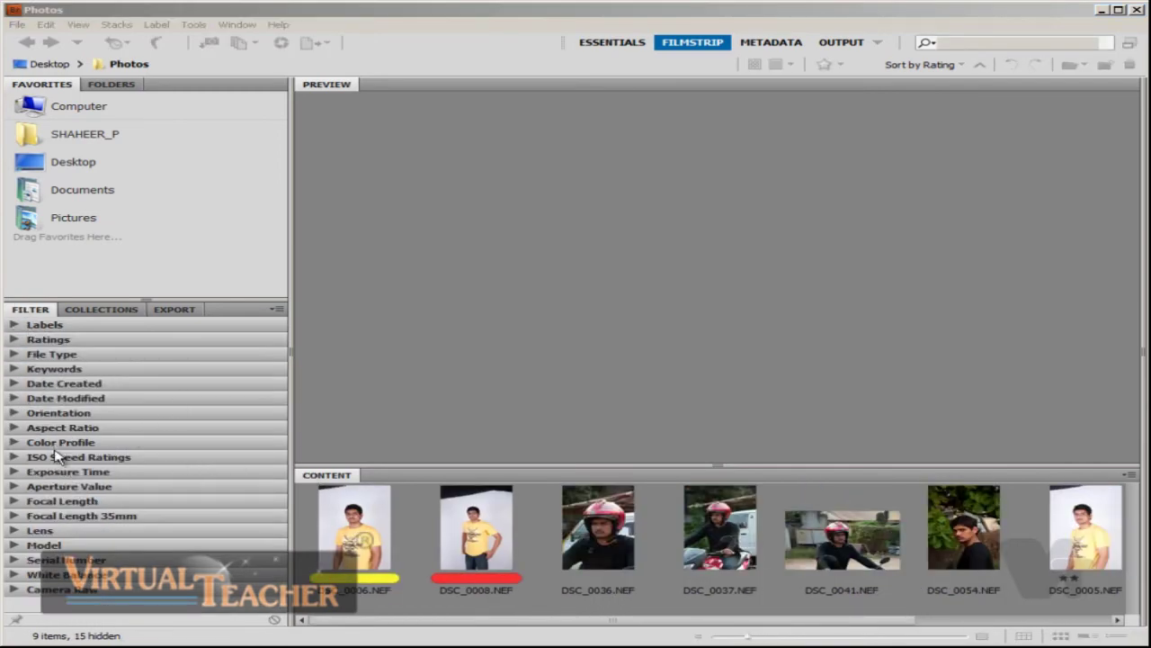
Step: Filter by each Date Created entry (1/5/2011, 11/11/2010, 7/10/2010), clearing each afterward
click(13, 385)
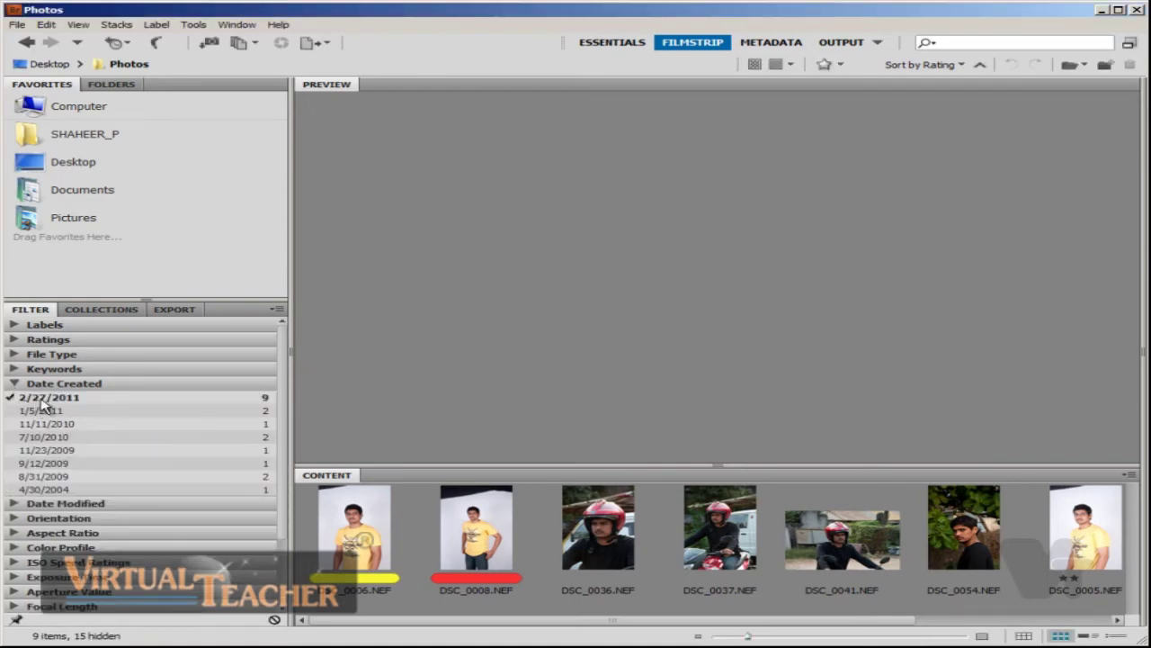
click(41, 399)
click(45, 411)
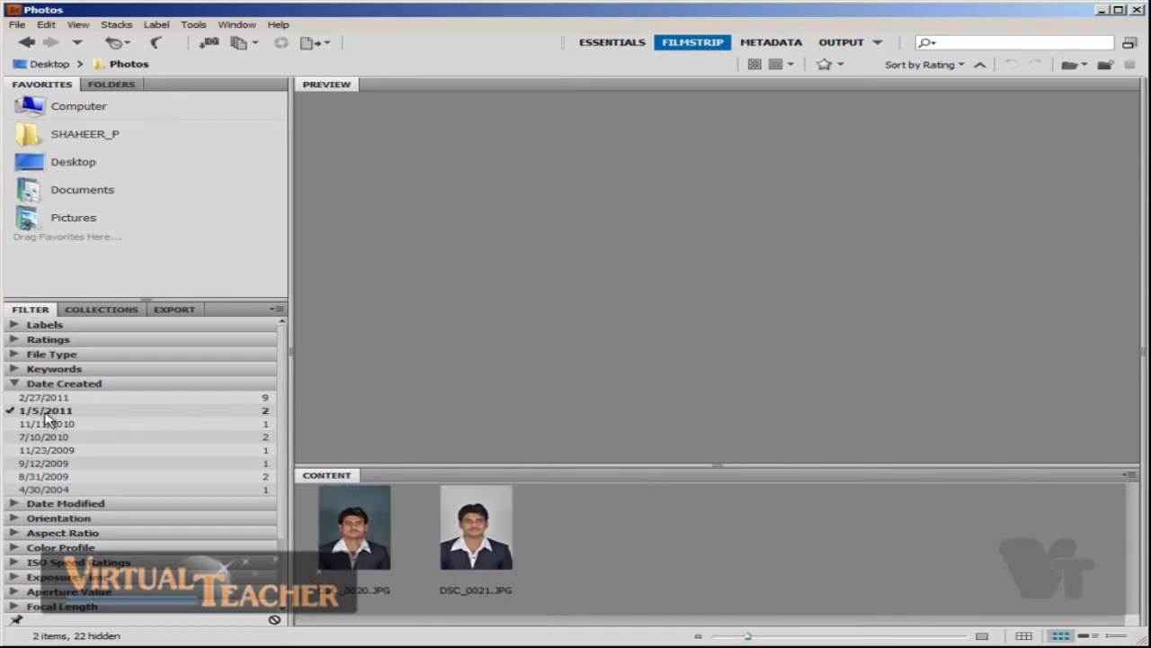
click(48, 412)
click(54, 424)
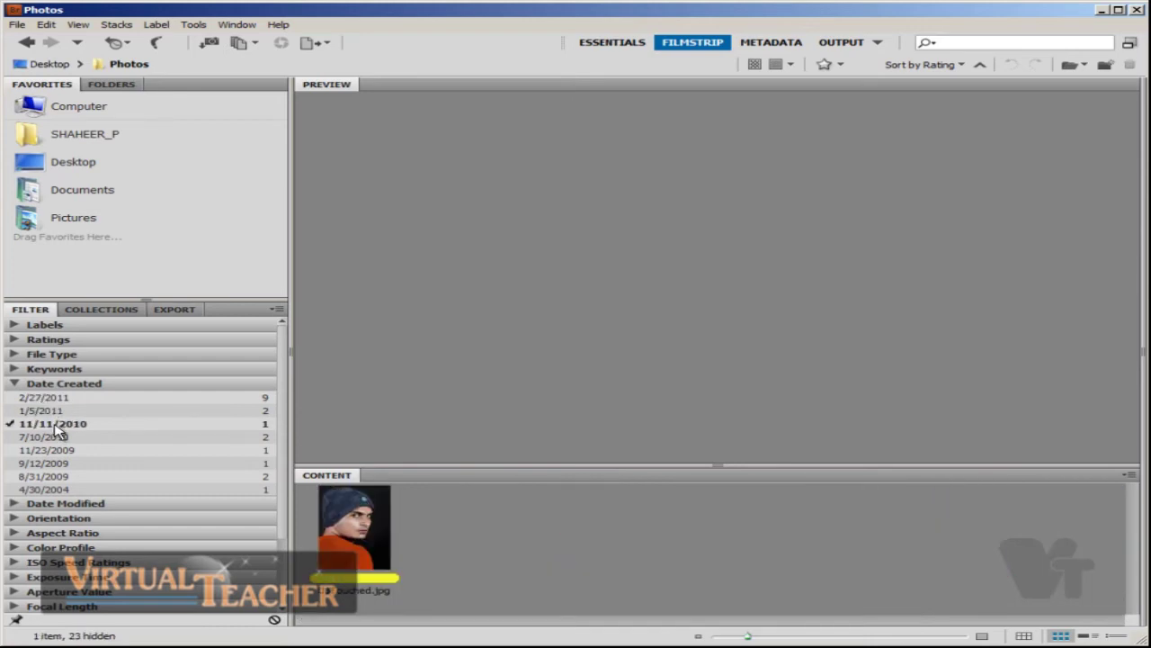
click(54, 424)
click(54, 437)
click(51, 438)
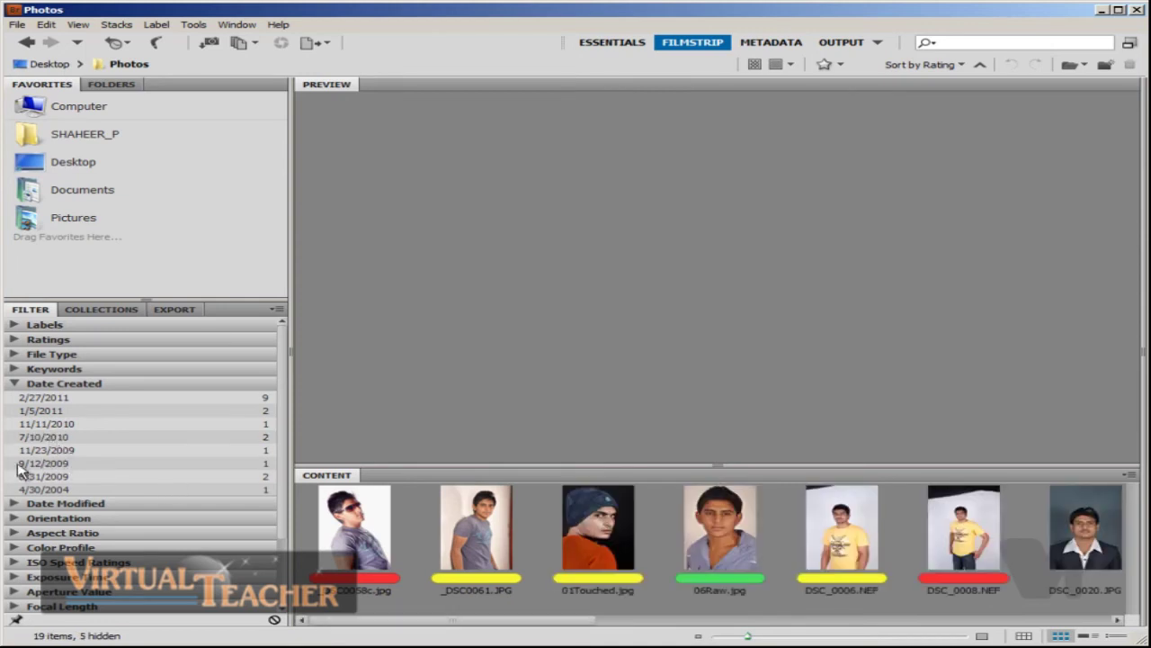
Step: Filter by No Rating, two, three and five stars, clearing each afterward
click(15, 342)
click(52, 357)
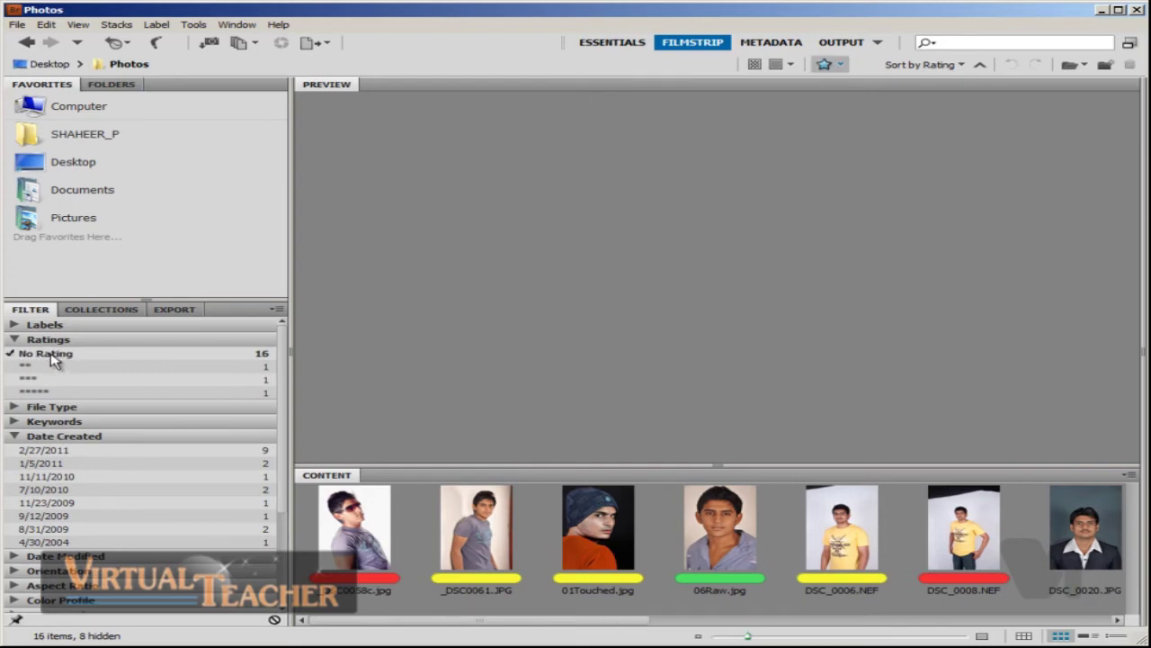
click(29, 366)
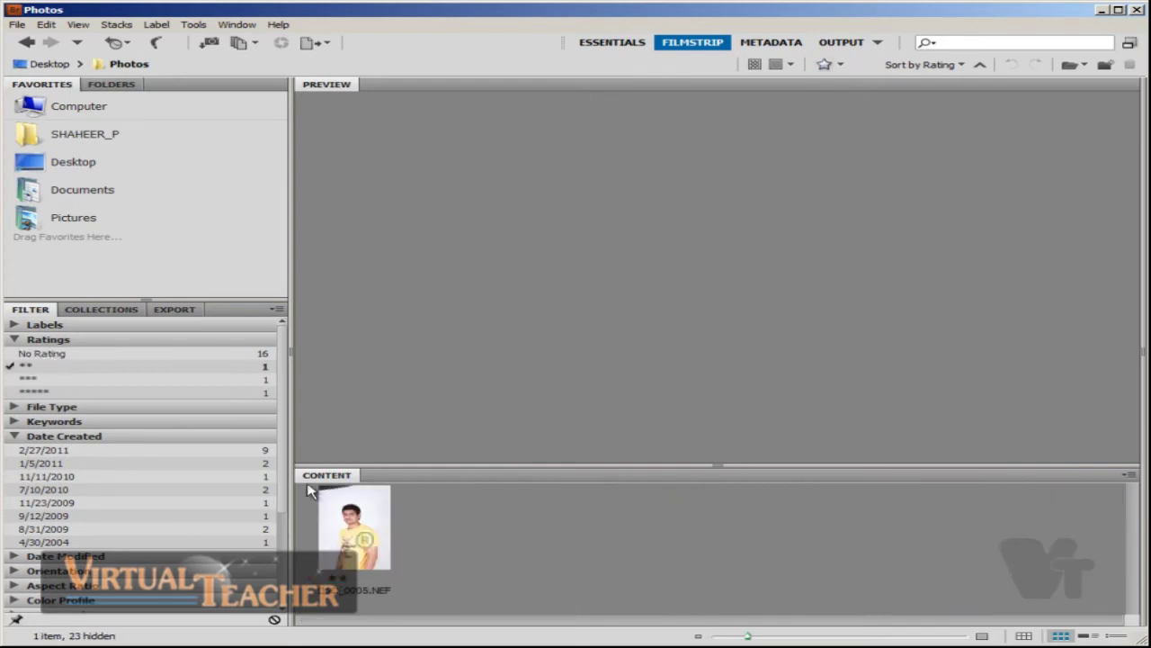
click(29, 368)
click(36, 381)
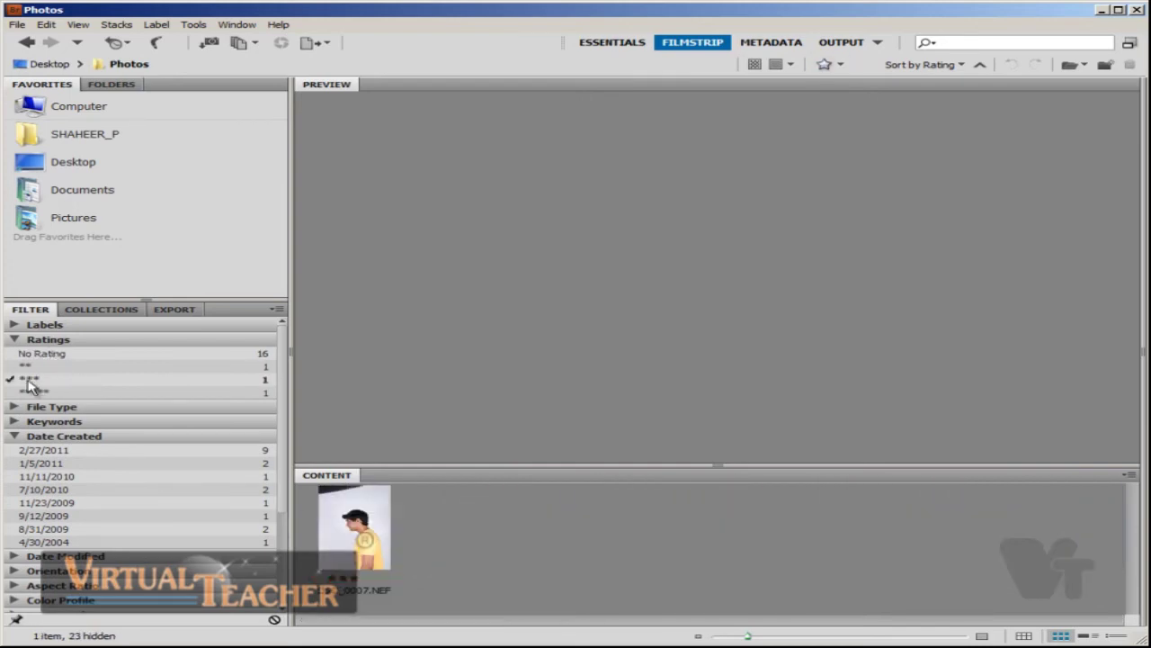
click(36, 385)
click(36, 393)
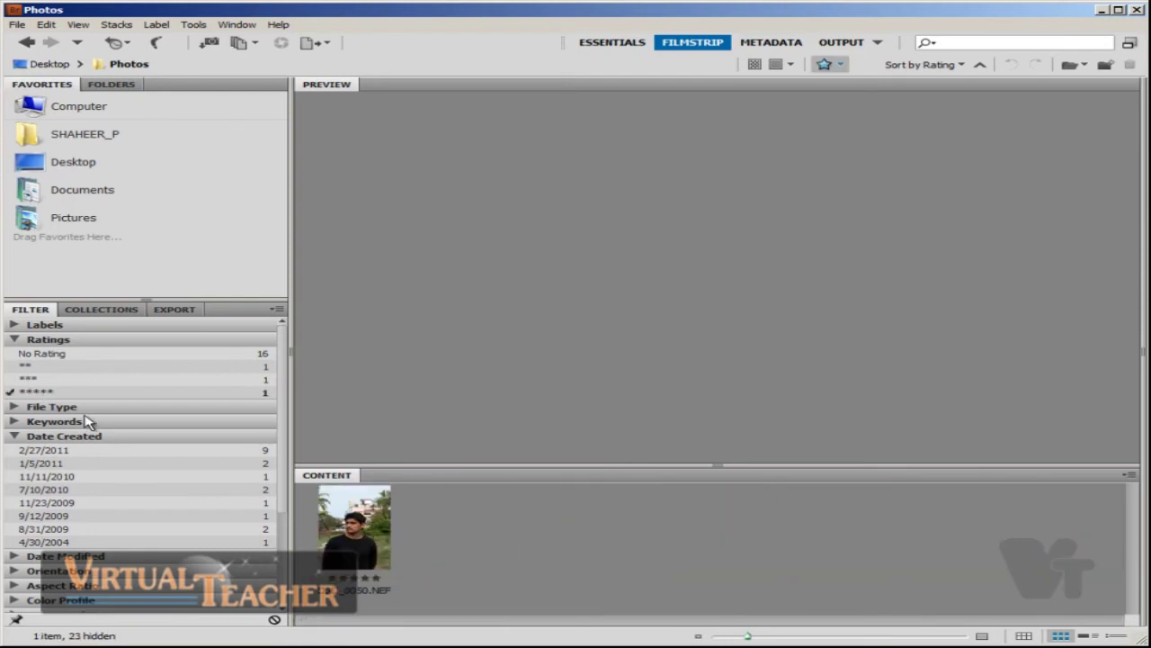
click(51, 391)
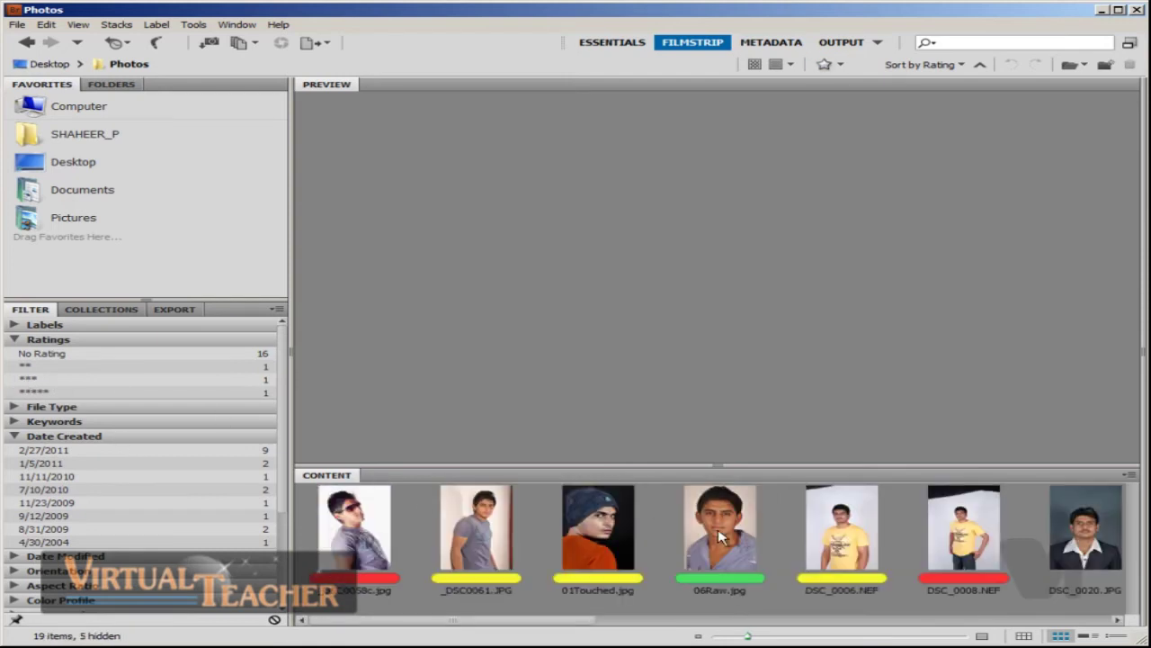
Step: Filter by the Select, Second and Approved labels, then untick all three
click(20, 325)
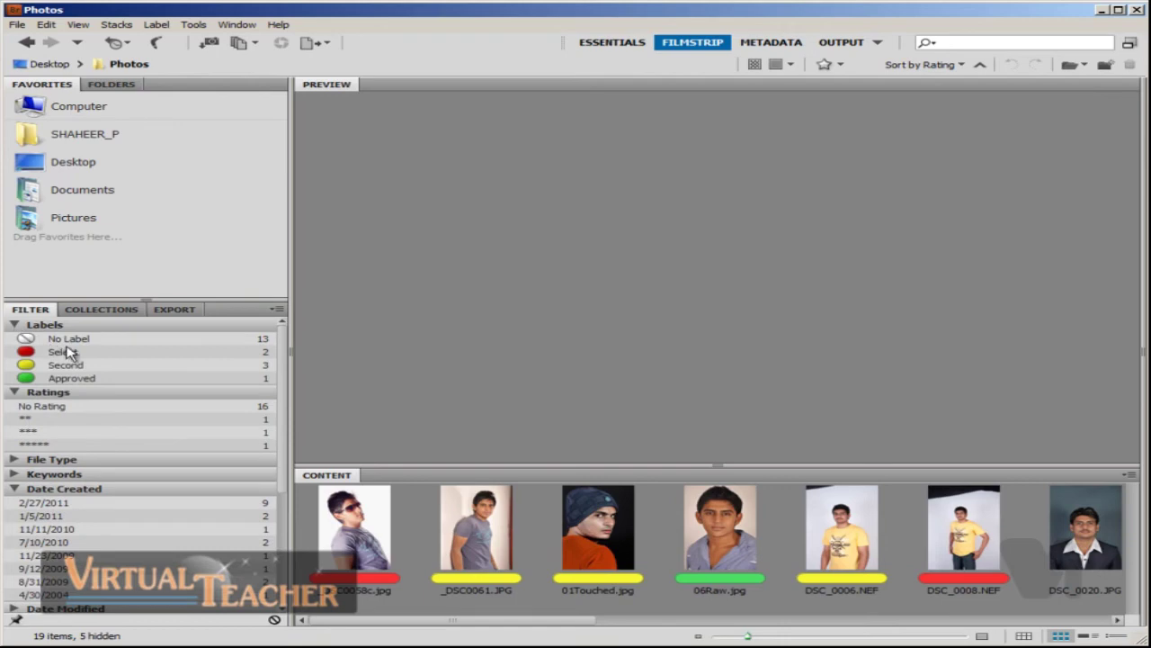
click(68, 352)
click(70, 367)
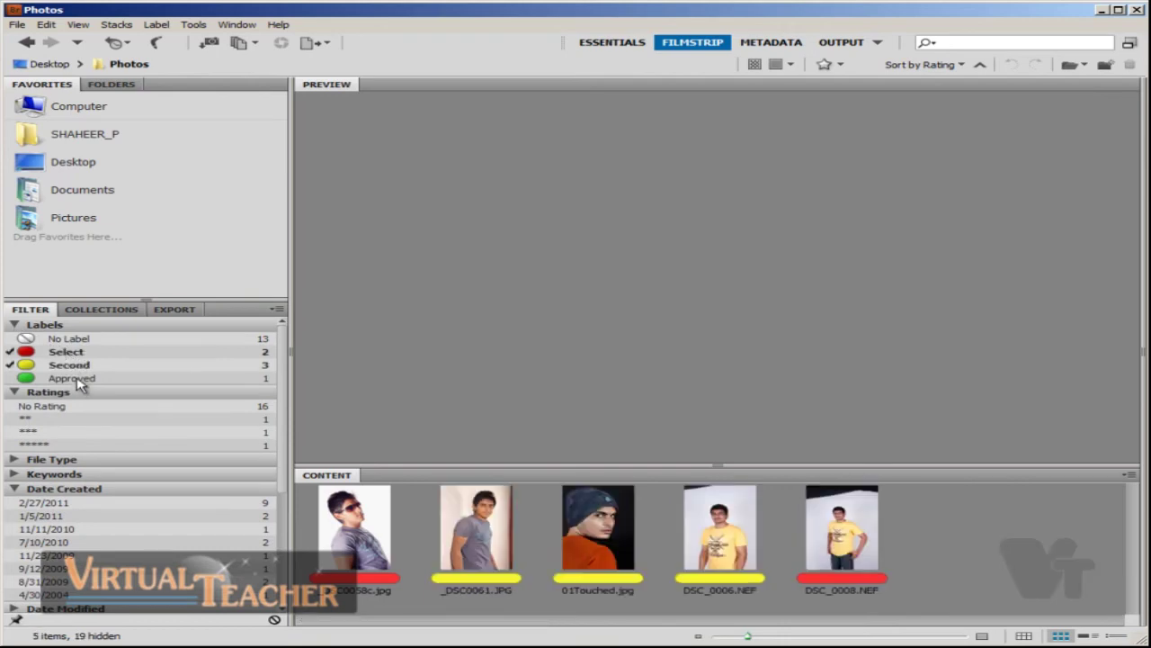
click(77, 381)
click(78, 378)
click(78, 367)
click(77, 353)
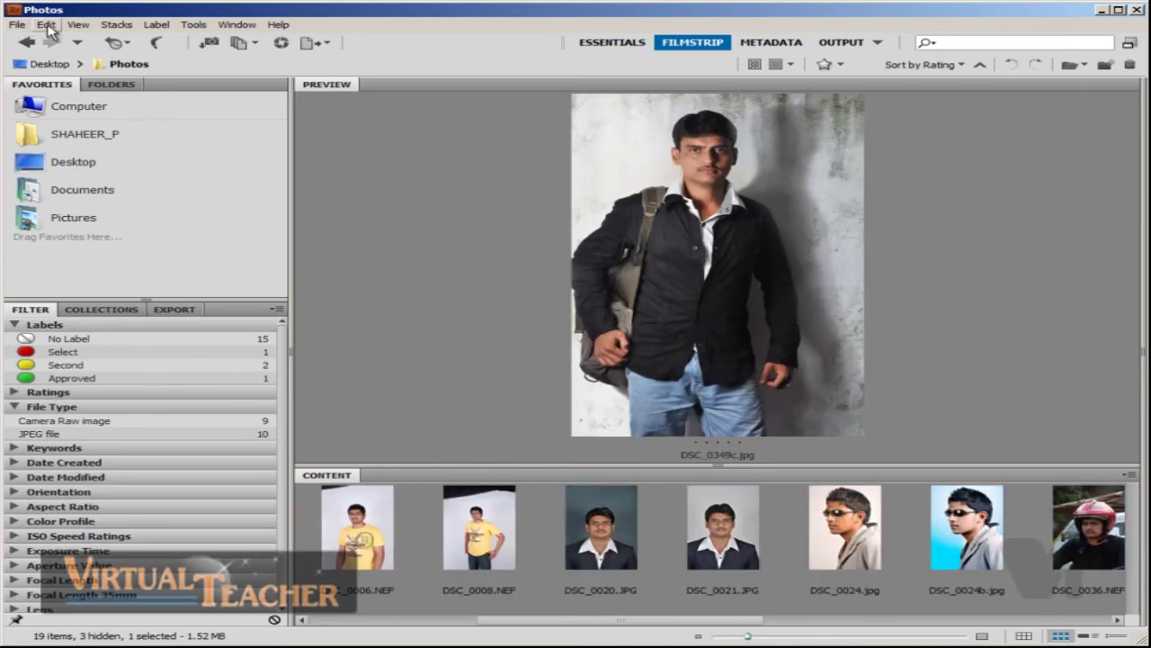
click(47, 25)
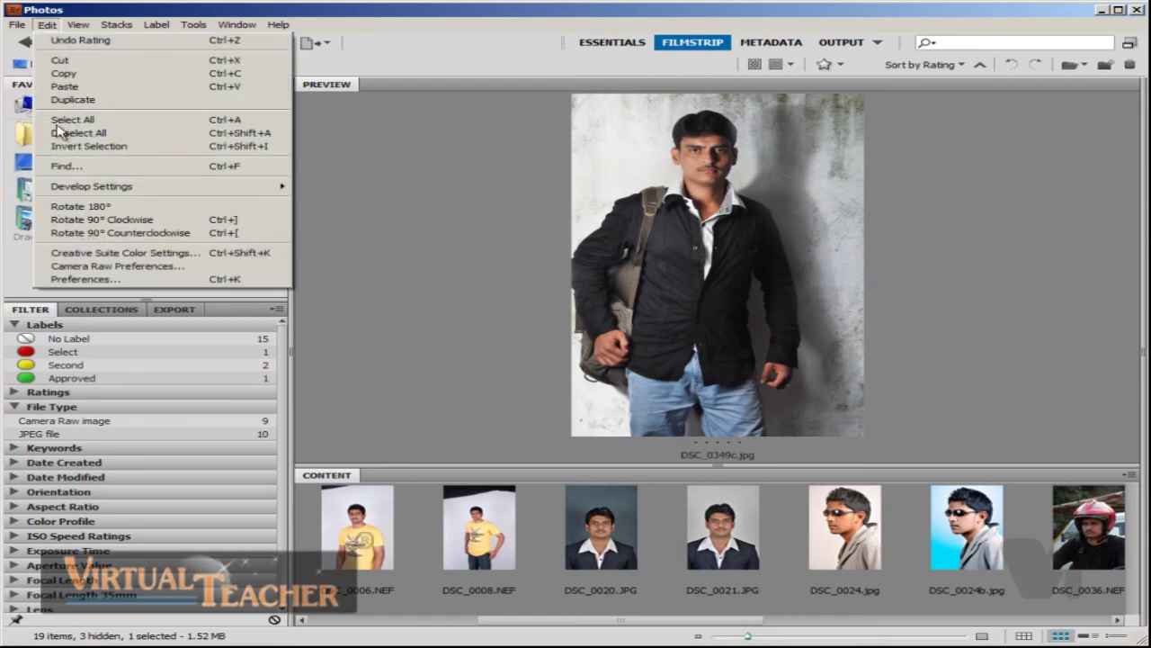
click(124, 277)
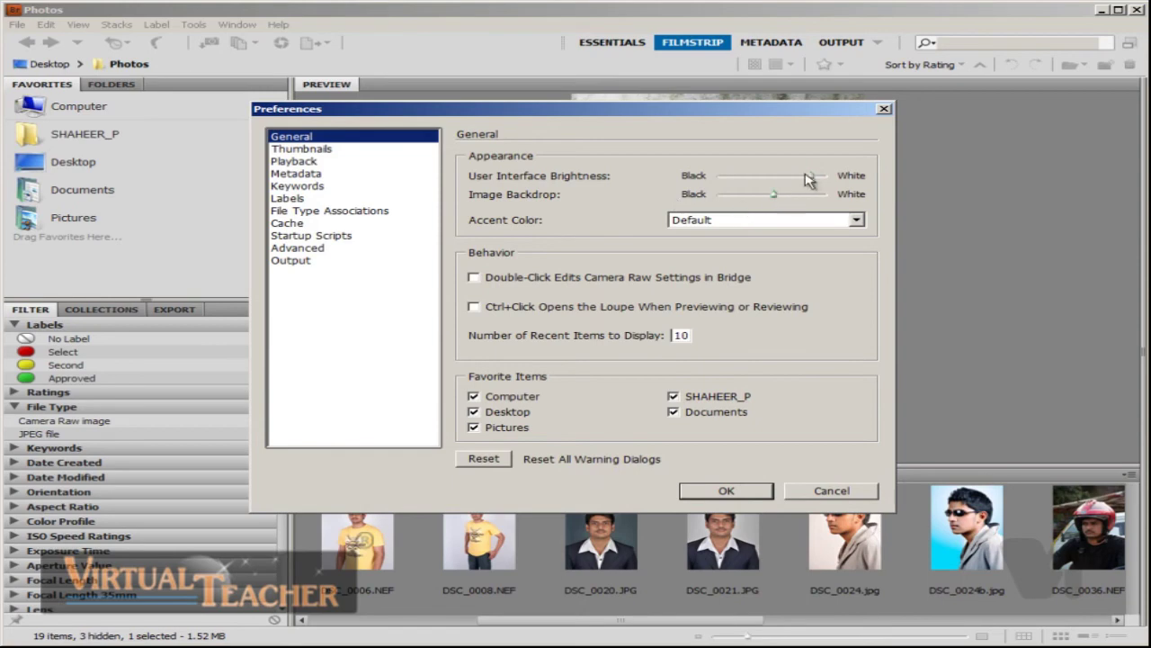
drag(788, 113, 543, 86)
drag(568, 148, 543, 149)
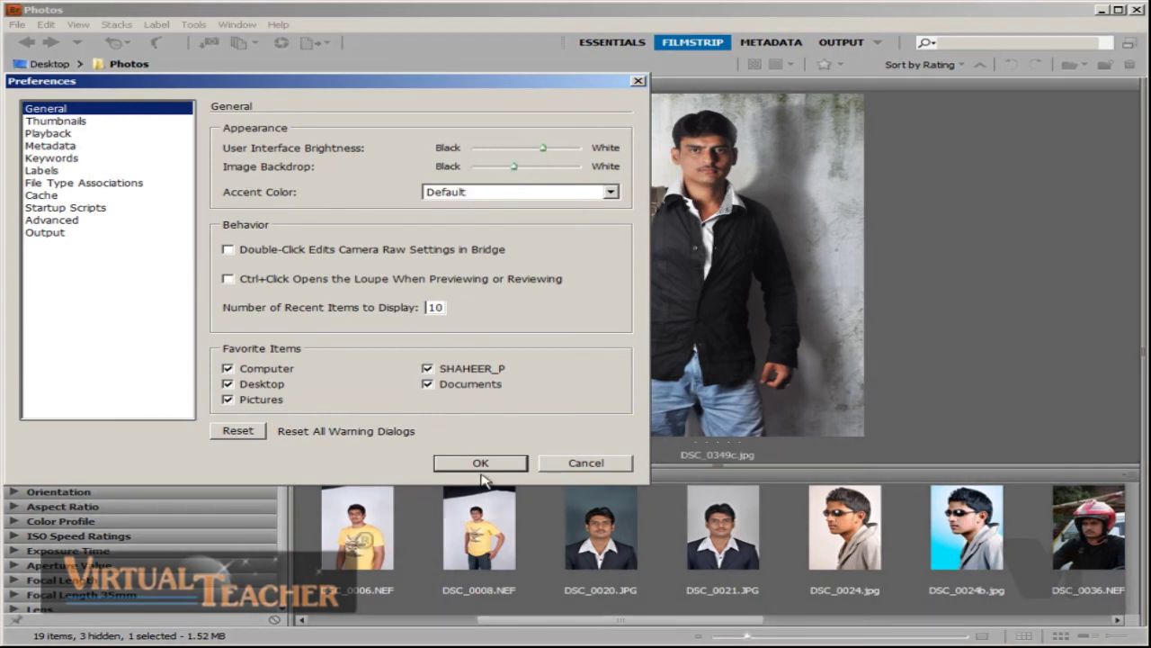
click(590, 464)
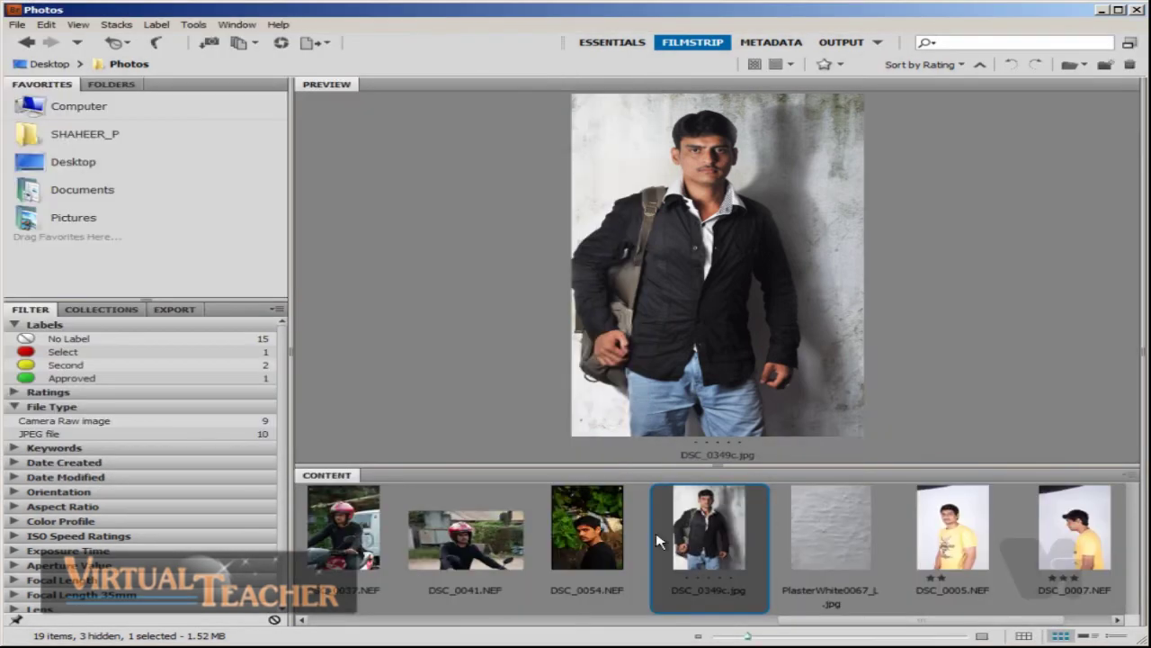
Step: Open DSC_0041.NEF in Camera Raw and cancel without changes
click(500, 552)
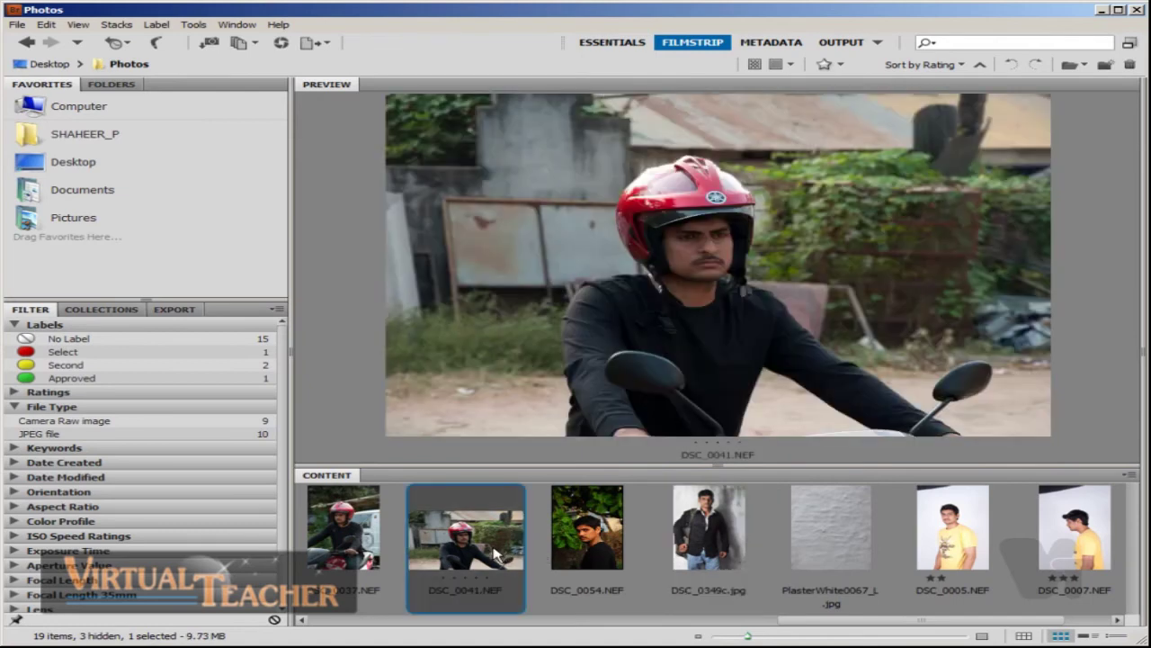
double_click(501, 549)
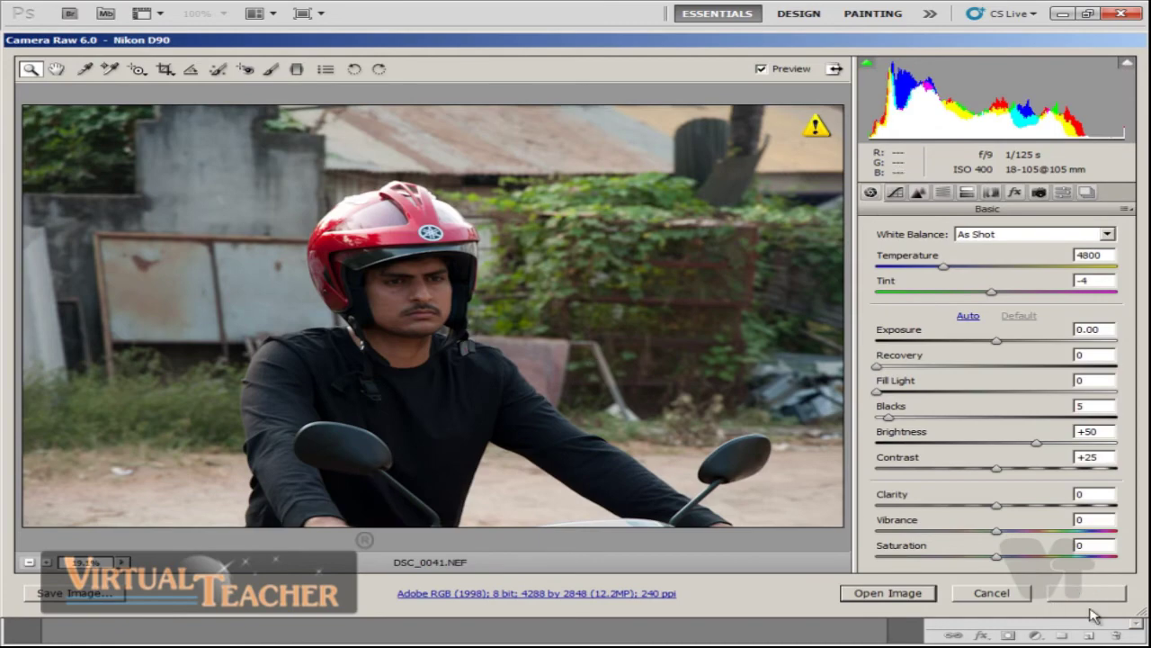
click(1007, 596)
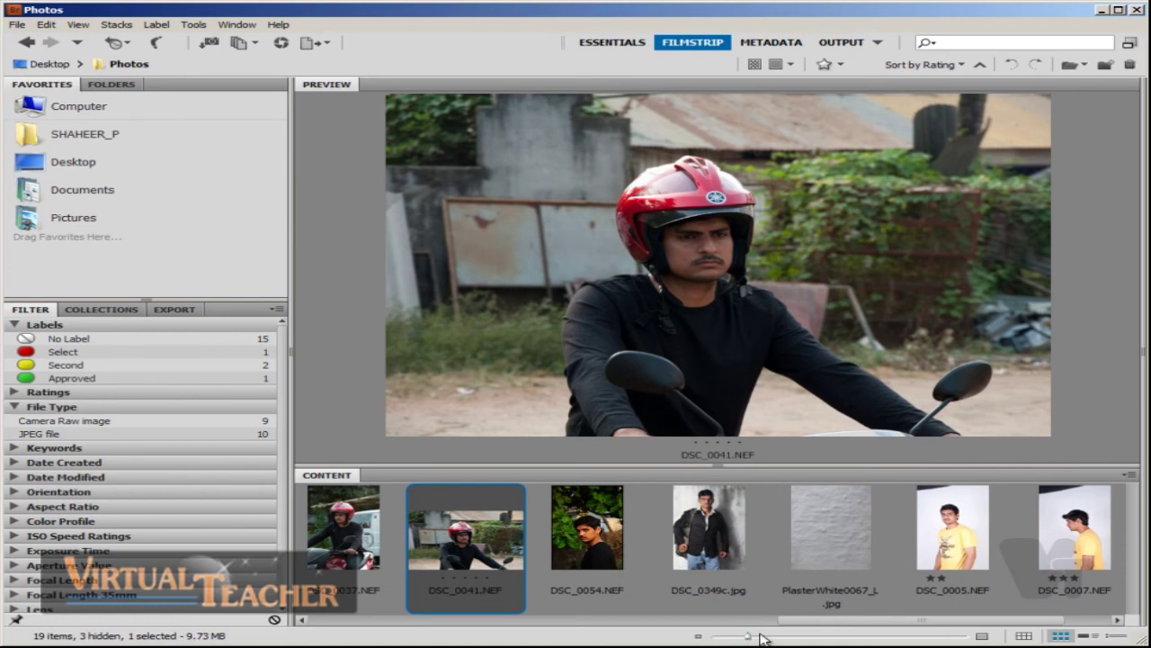
Step: Compare DSC_0054.NEF, DSC_0349c.jpg and DSC_0005.NEF side by side, then show DSC_0349c.jpg alone
click(586, 553)
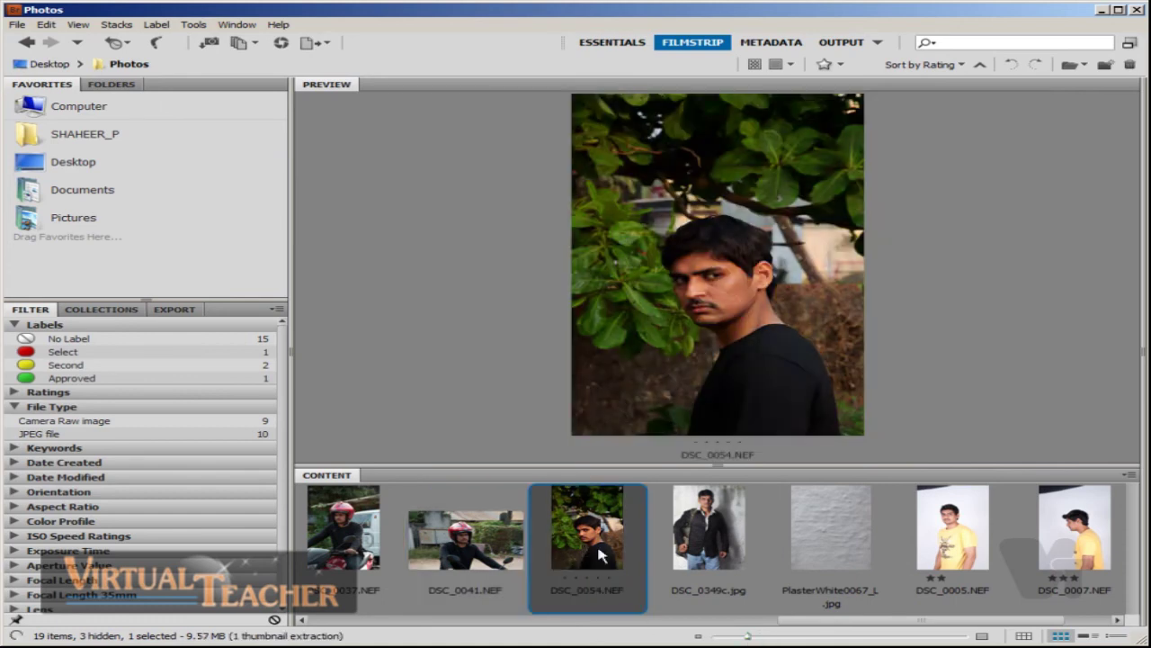
ctrl+click(709, 535)
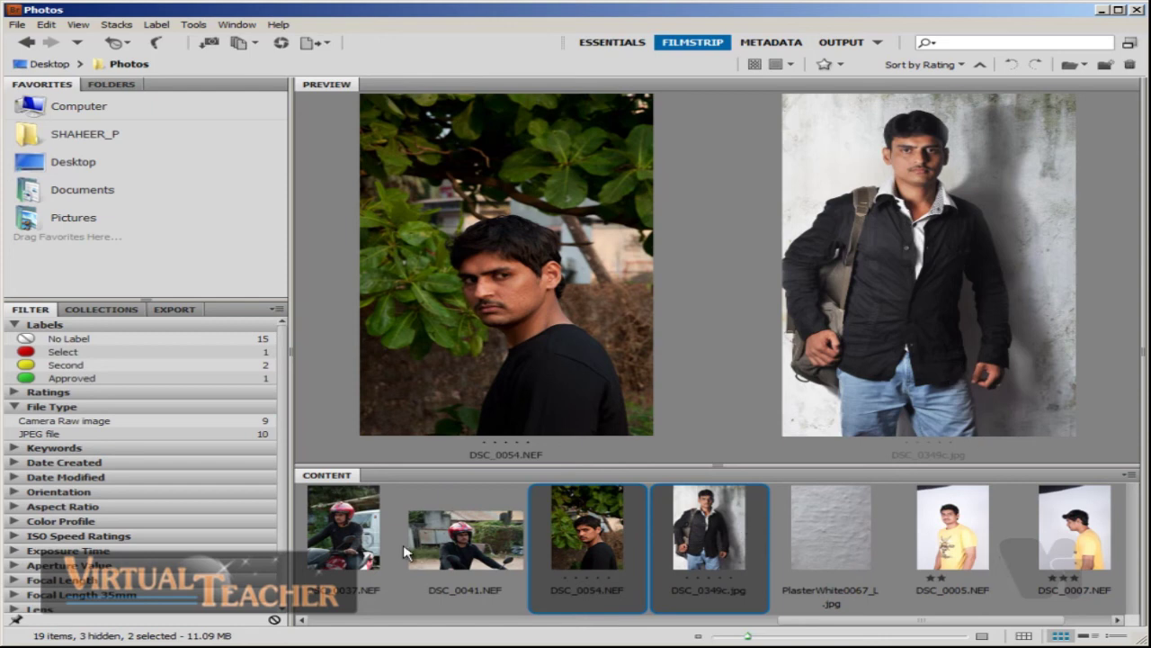
ctrl+click(989, 562)
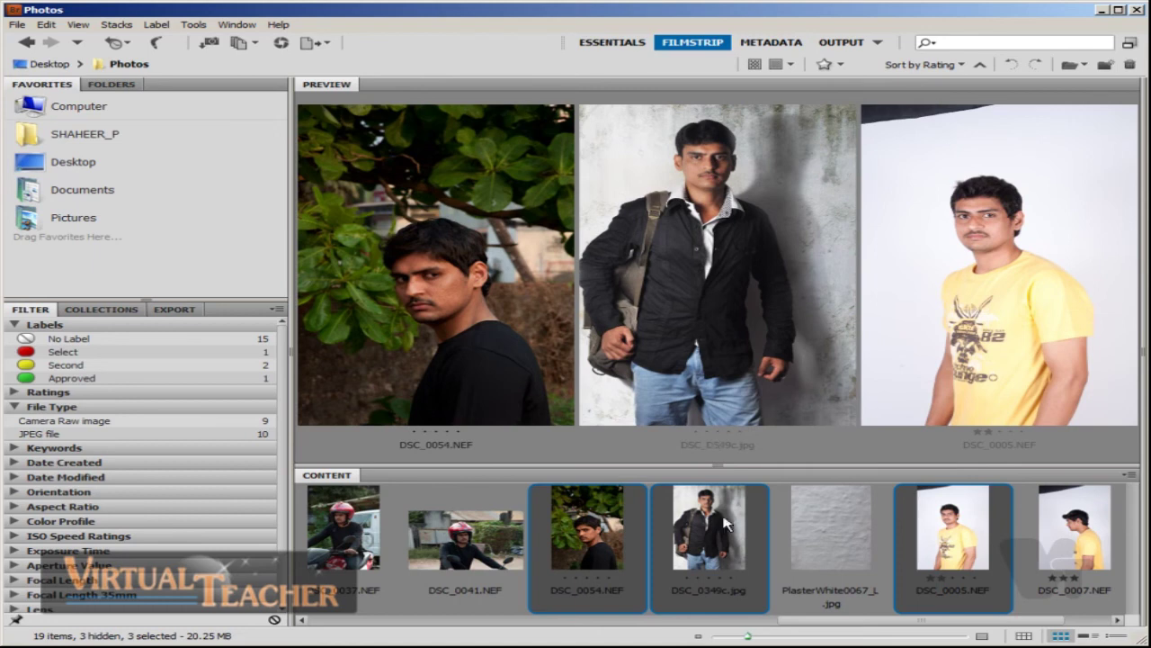
click(717, 550)
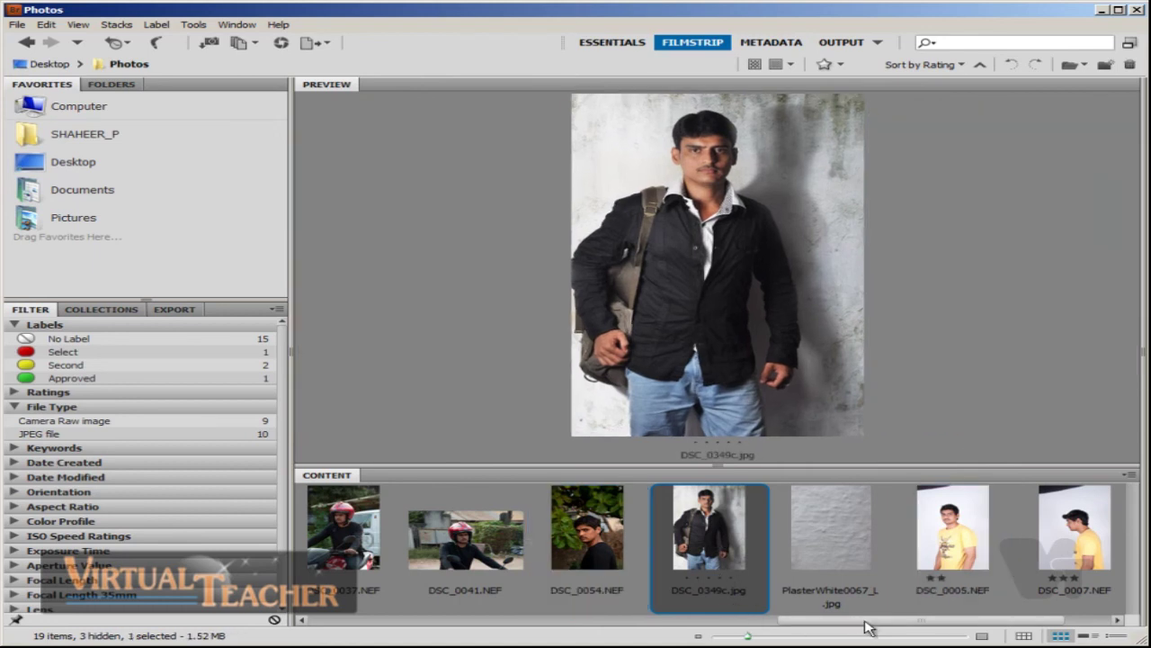
Step: Compare DSC_0008.NEF with DSC_0020.JPG side by side, then select DSC_0021.JPG alone
drag(866, 623, 603, 616)
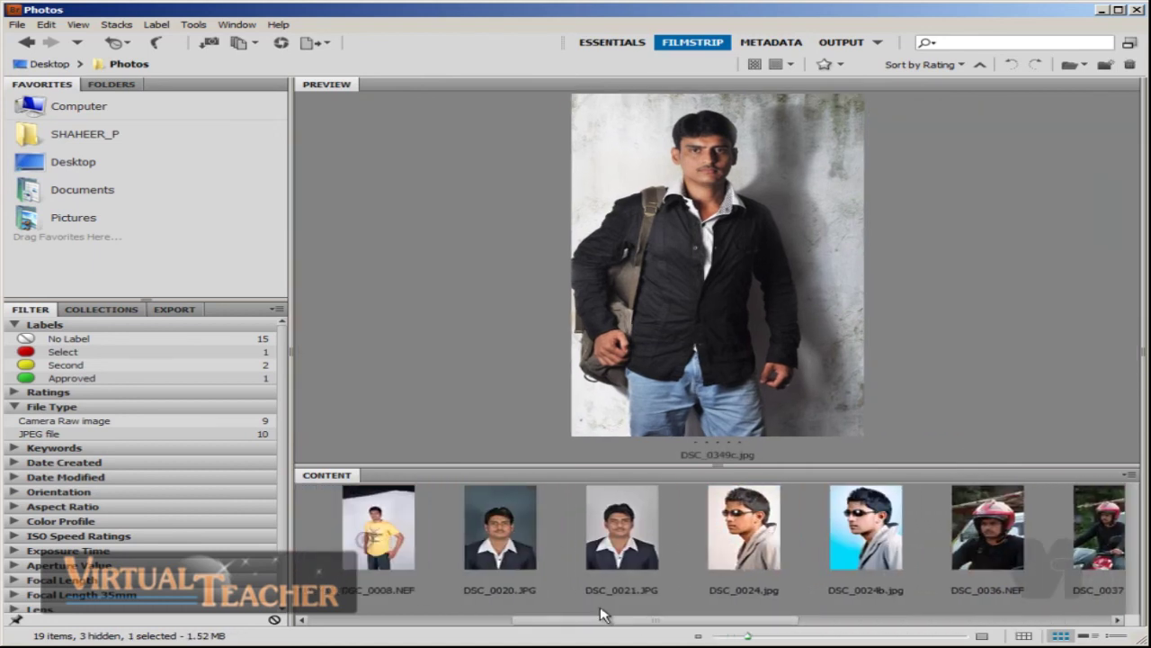
click(438, 543)
ctrl+click(526, 554)
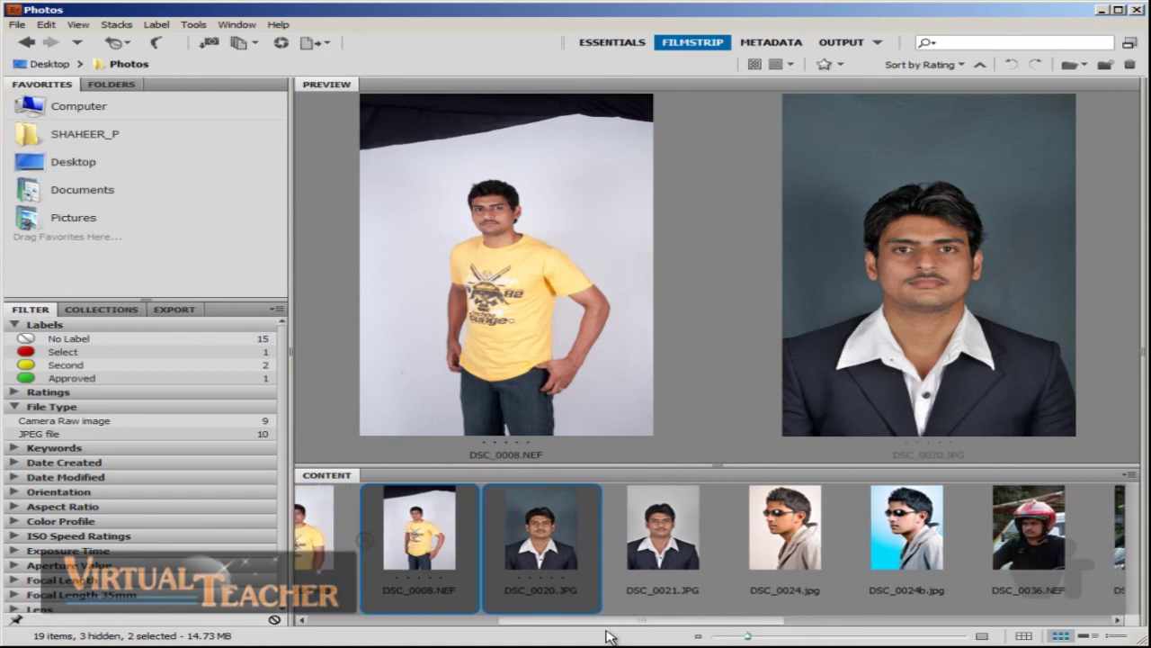
click(666, 551)
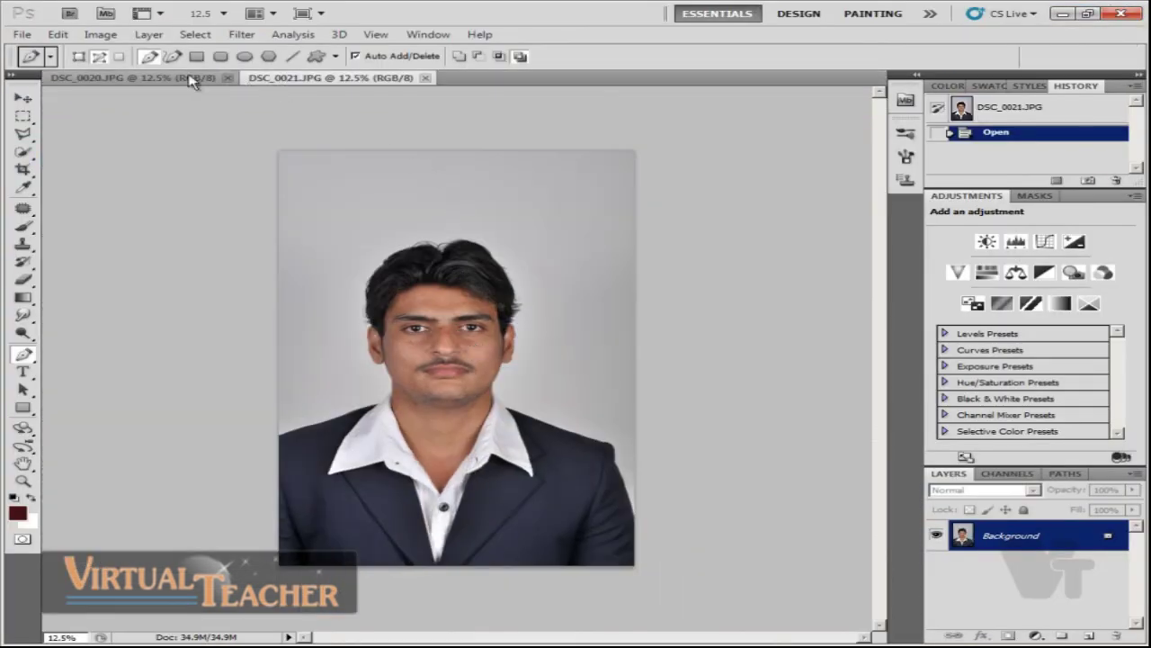
Step: View DSC_0020.JPG, then return to the DSC_0021.JPG document
click(175, 79)
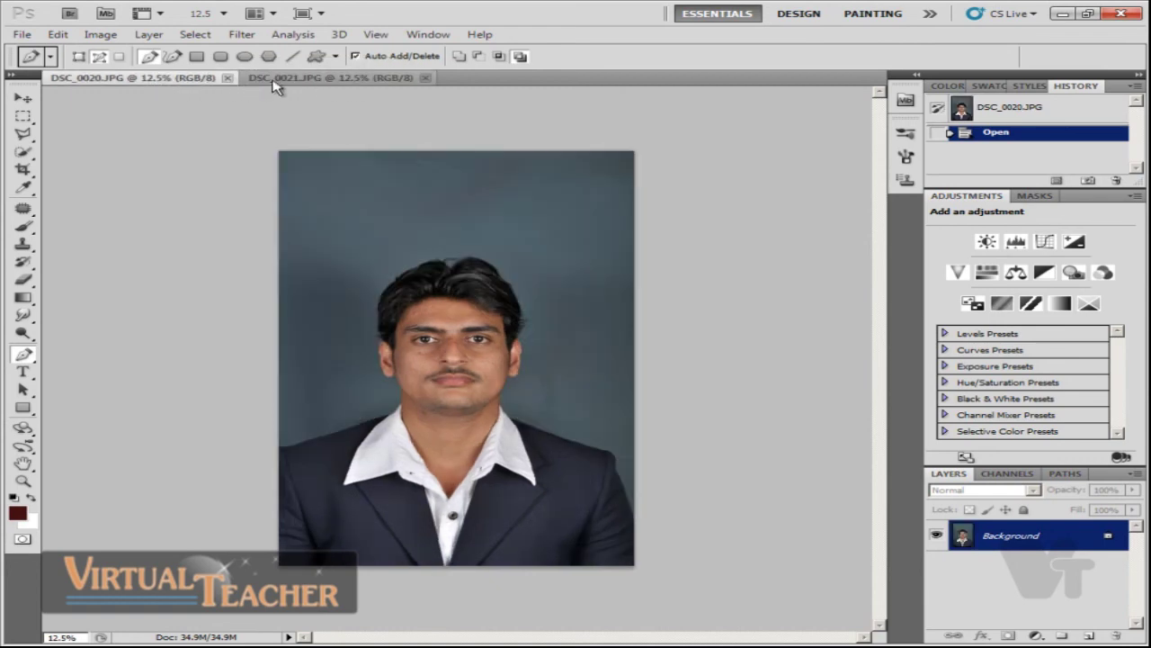
click(301, 79)
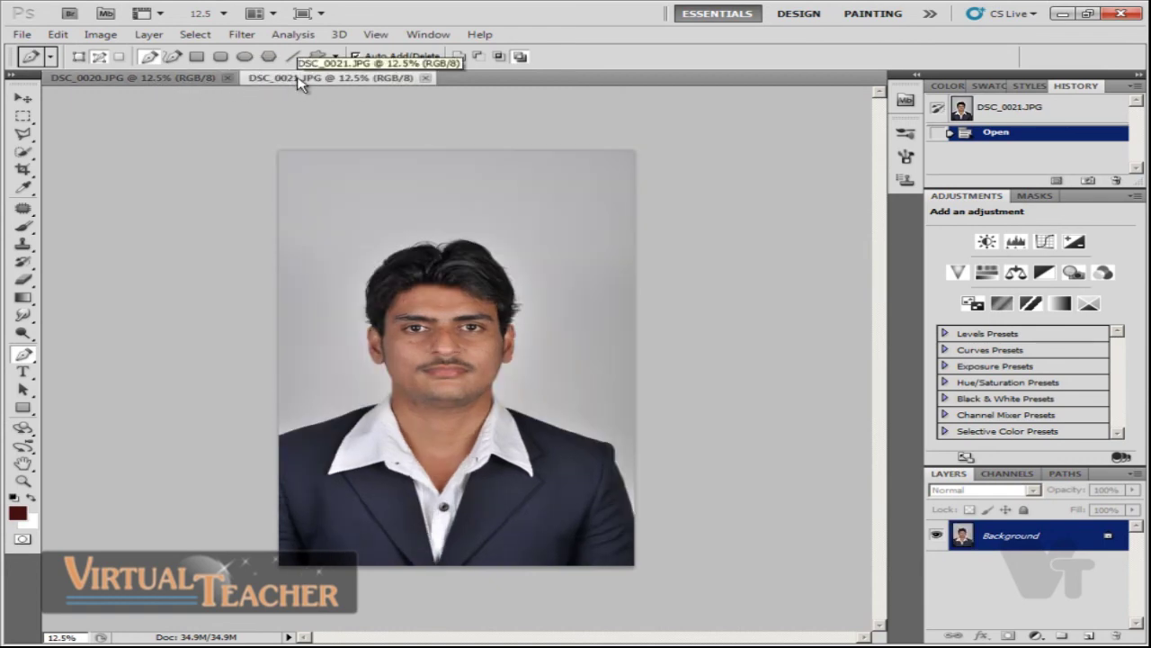